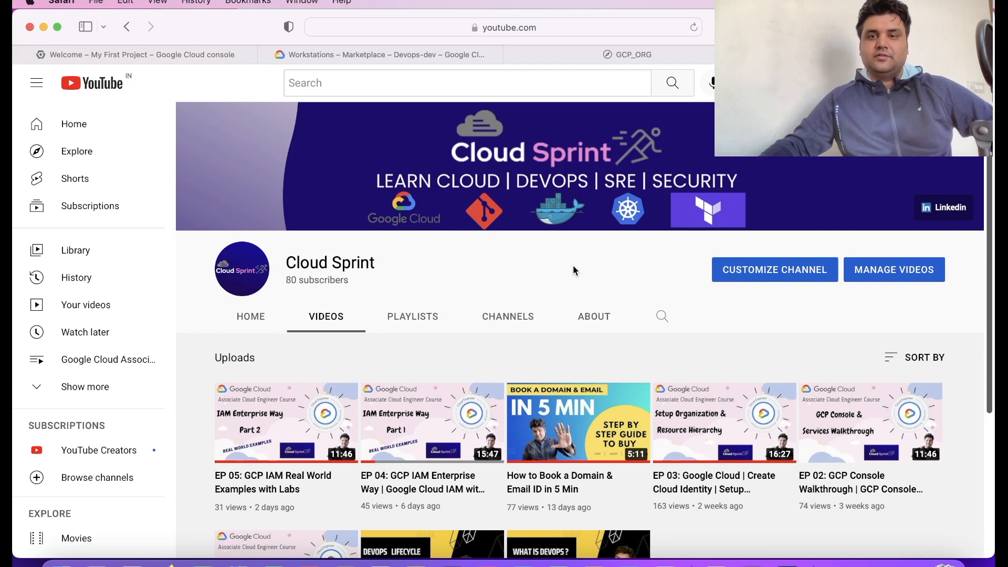
Step: Look over the Cloud Sprint channel's playlists and return to its list of uploaded videos
scroll(572, 265, "down", 1)
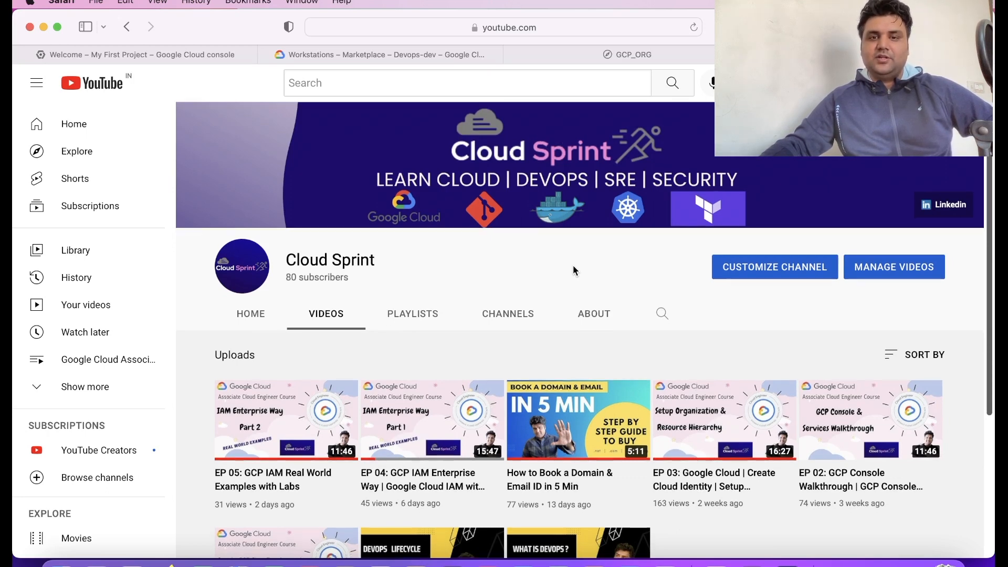
left_click(391, 323)
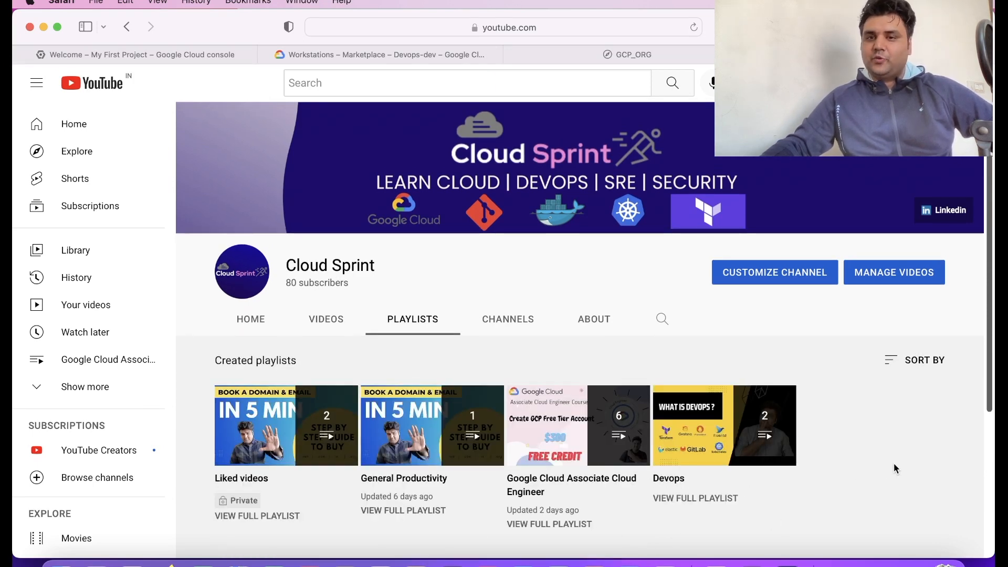
left_click(322, 318)
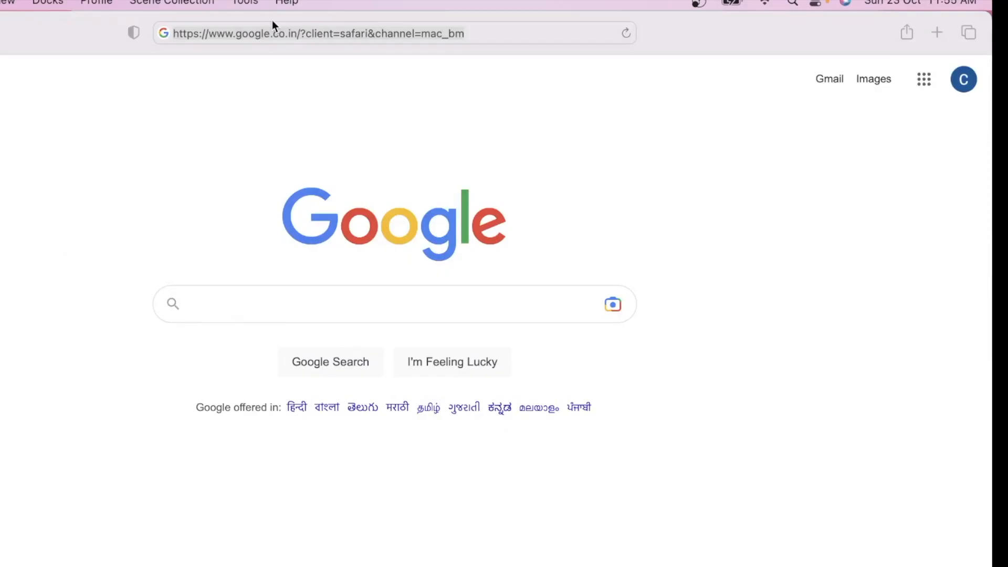
left_click(274, 26)
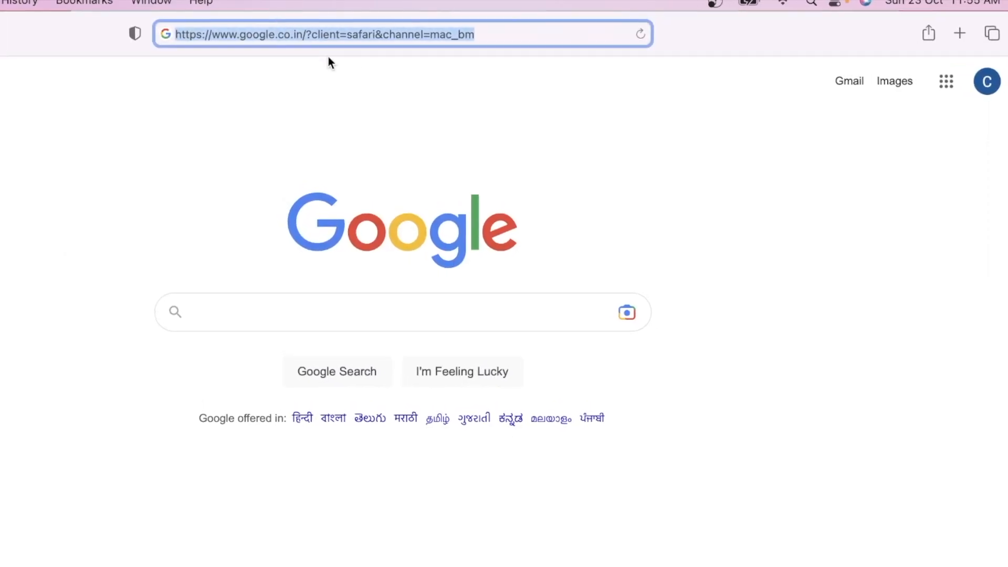
key("super+v")
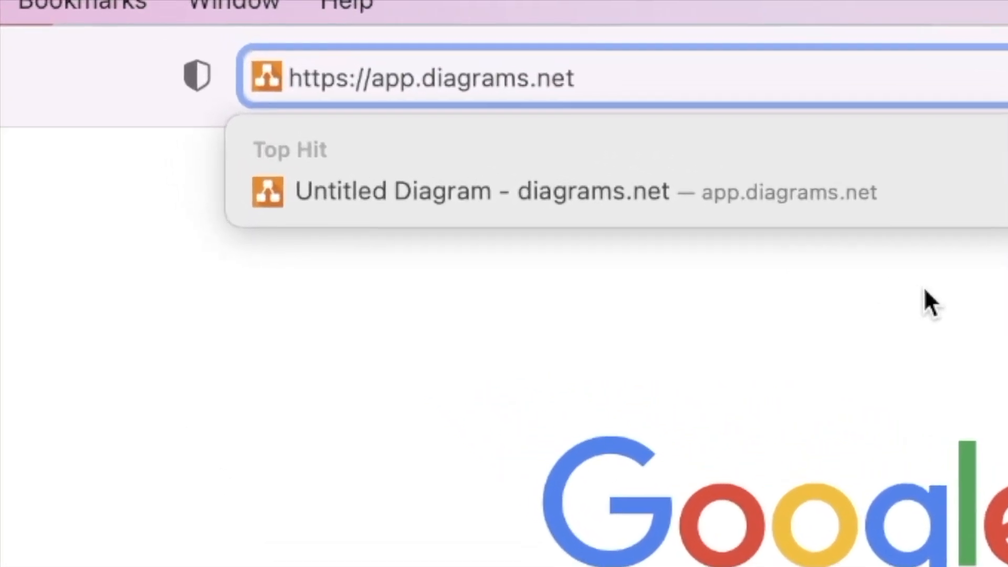
key("Return")
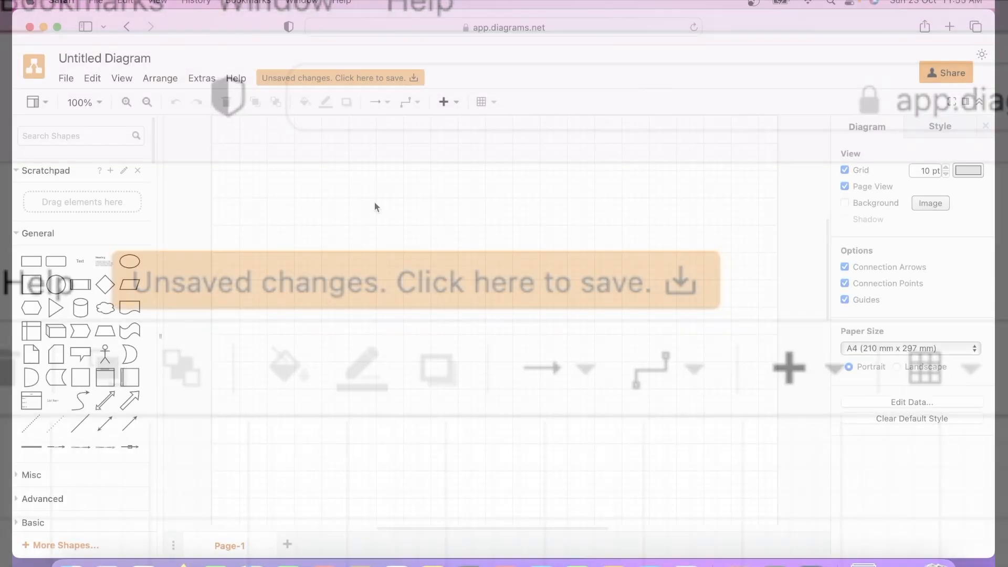
Step: Save the blank diagram to the device under the name Untitled Diagram as an XML file
left_click(65, 82)
left_click(91, 188)
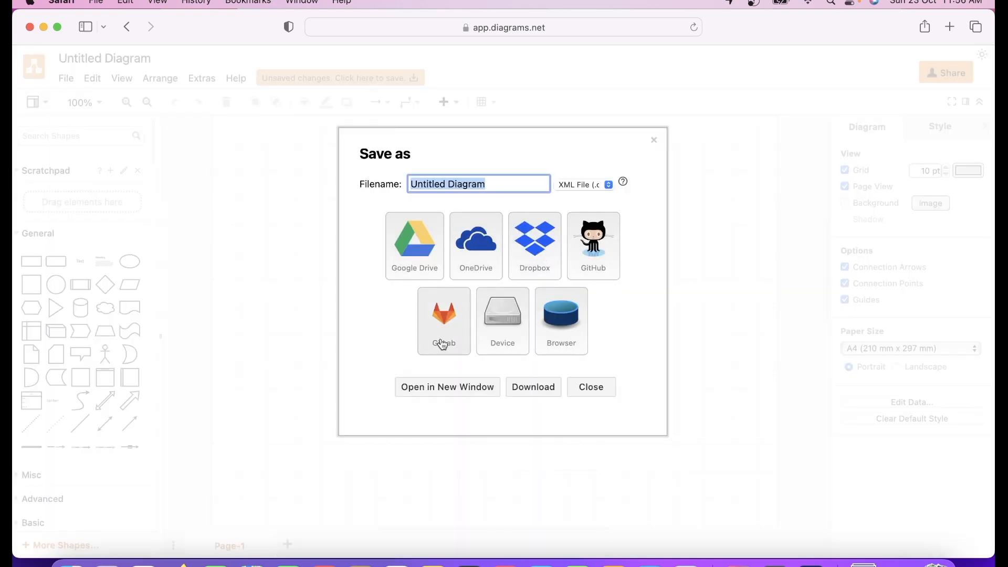
left_click(512, 324)
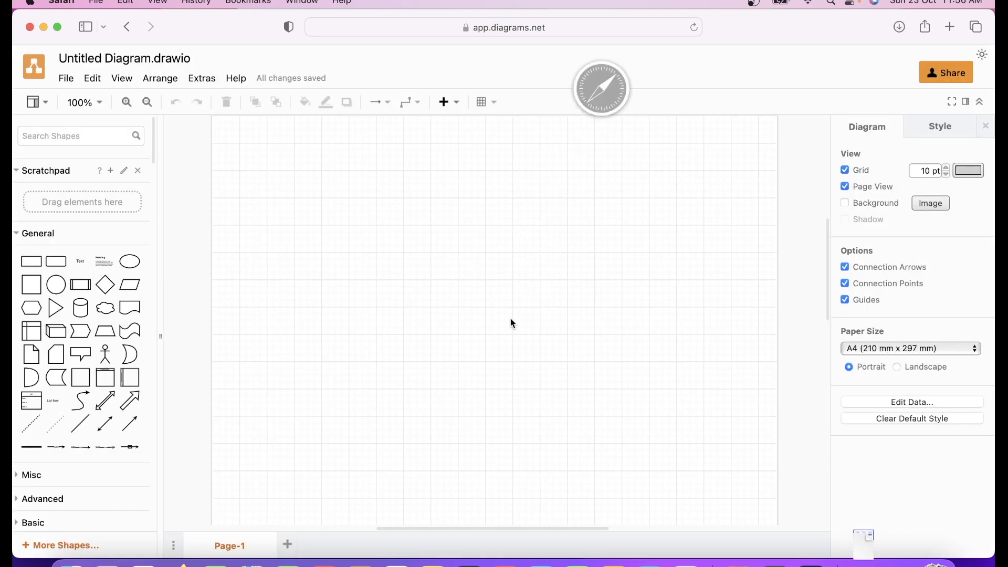
Step: Examine the options for opening a diagram from the device and the available export formats, leaving the diagram as it is
left_click(72, 81)
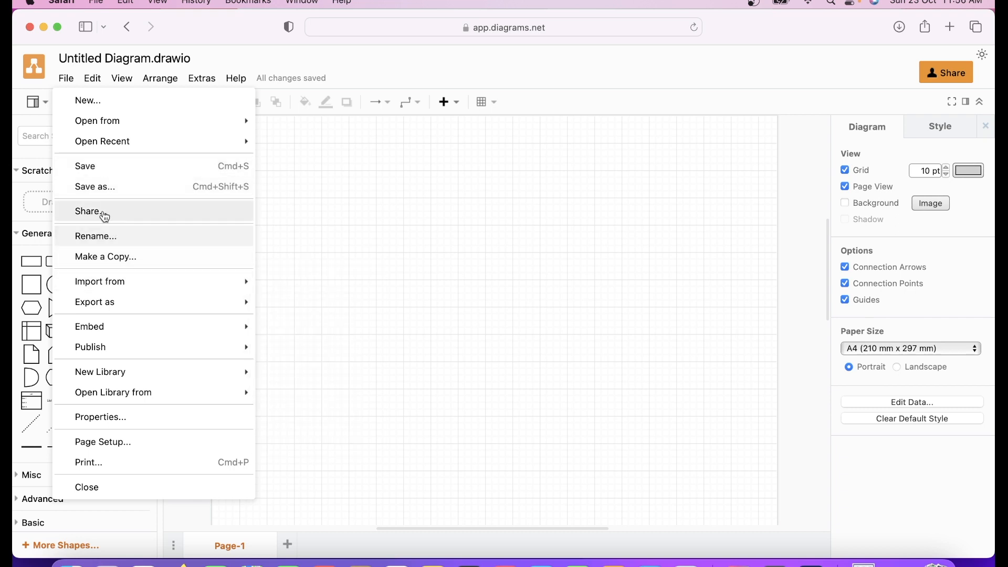
mouse_move(105, 126)
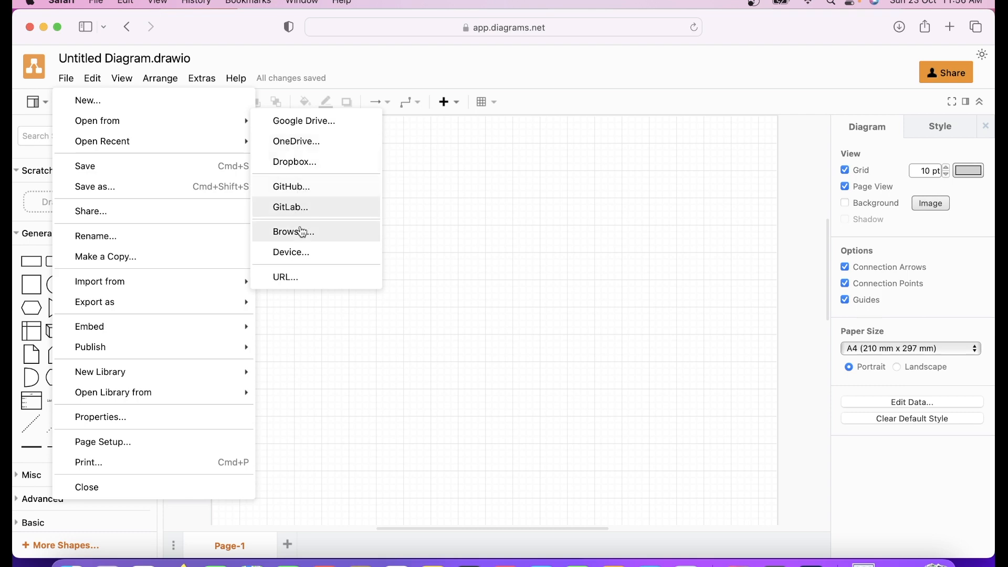
left_click(300, 254)
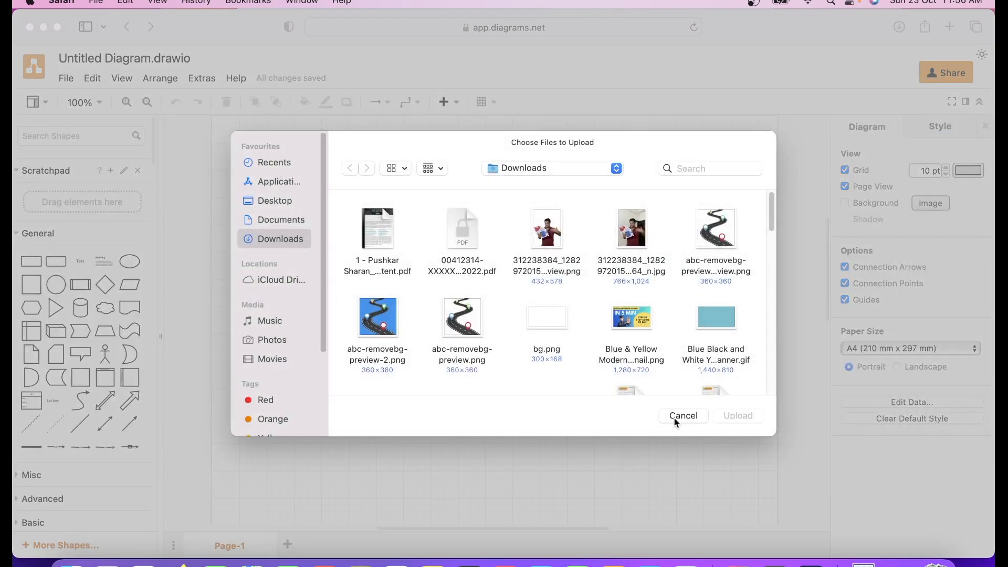
left_click(681, 415)
left_click(66, 78)
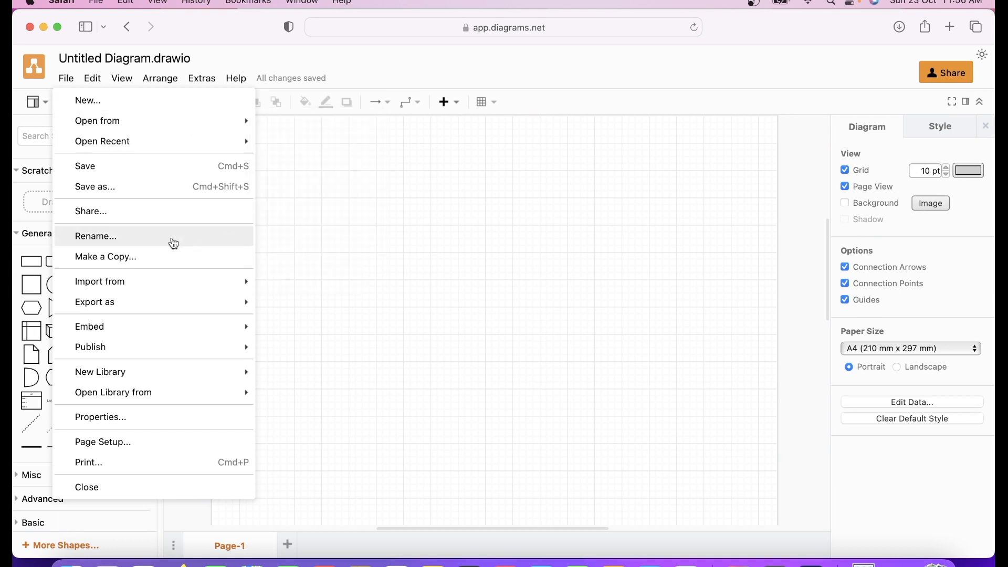
mouse_move(191, 304)
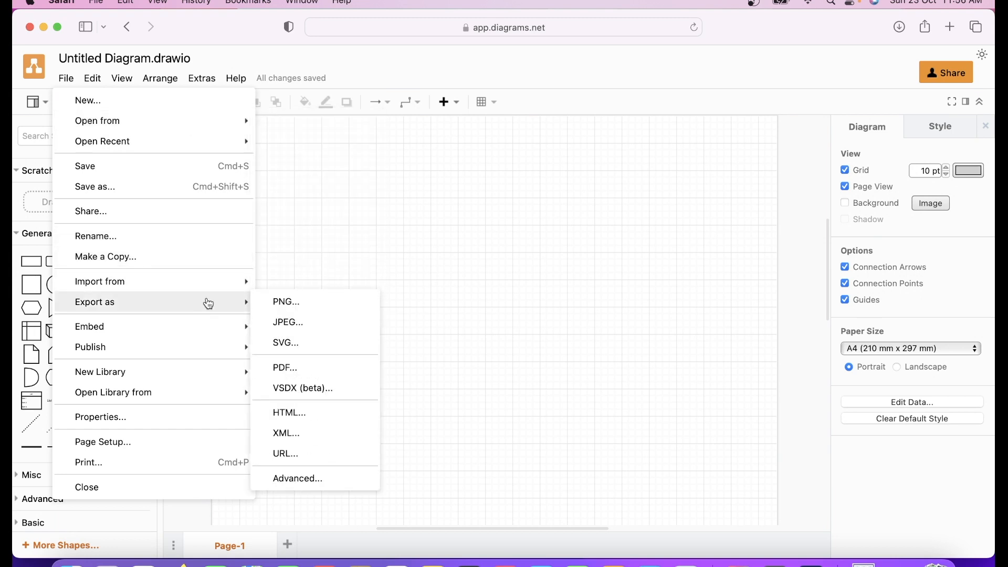
left_click(482, 293)
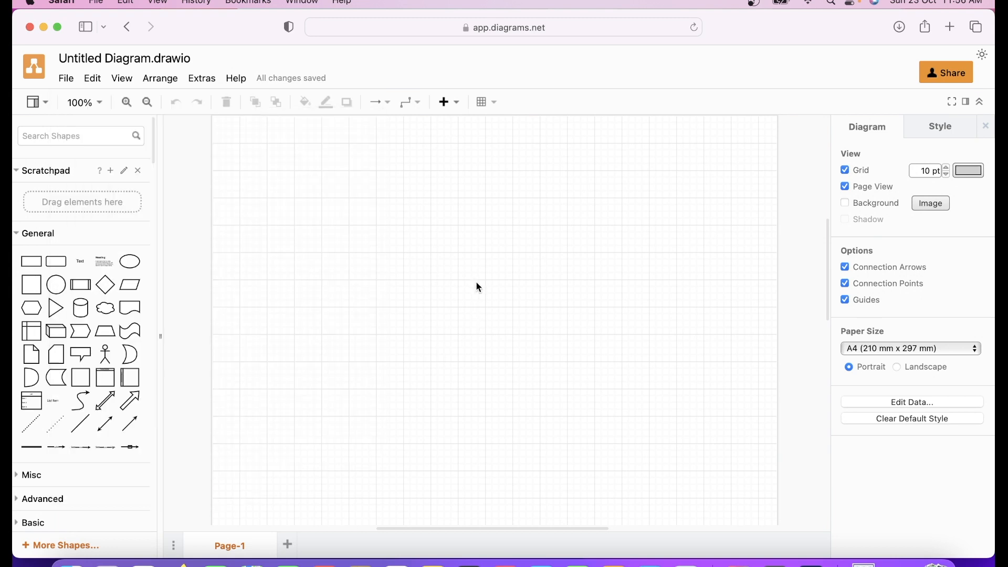
Step: Collapse the General shapes and look through the AWS, Azure, GCP and IBM shape categories
left_click(31, 233)
left_click_drag(156, 164, 157, 195)
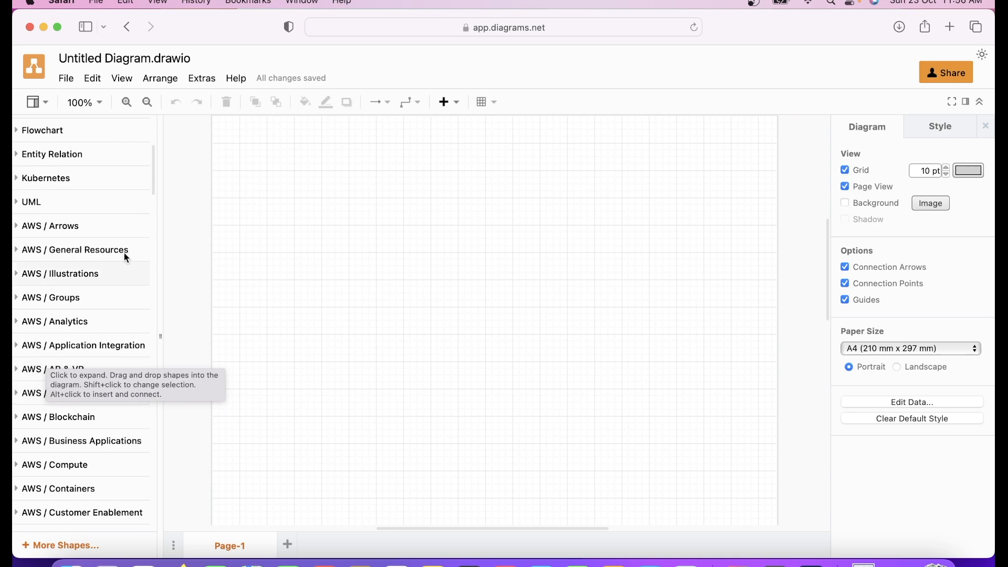
left_click_drag(154, 185, 162, 306)
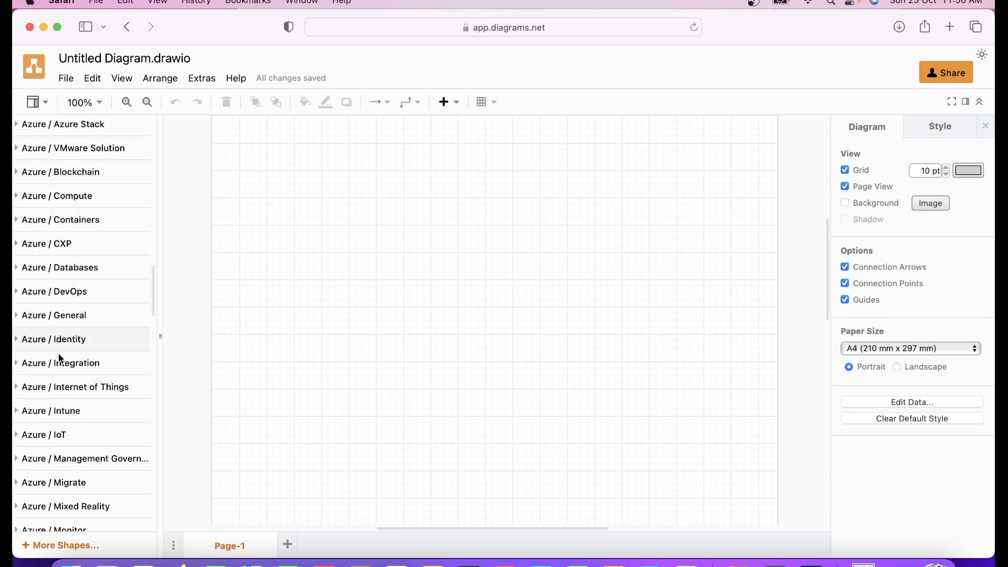
left_click_drag(151, 293, 162, 354)
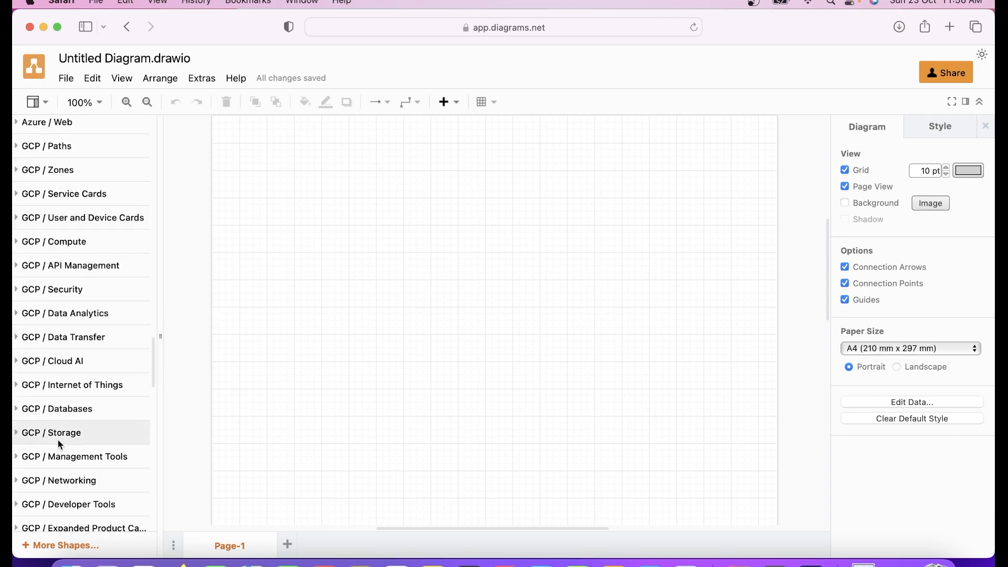
left_click_drag(155, 367, 160, 519)
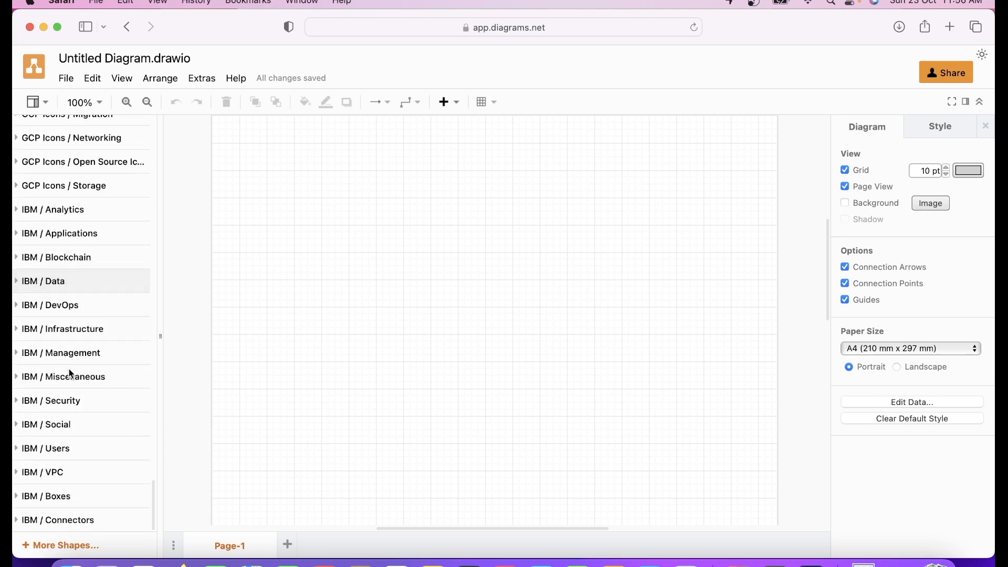
Step: Enable the Clipart, Active Directory, Android, Bootstrap and Mockups shape libraries and apply the selection
left_click(66, 545)
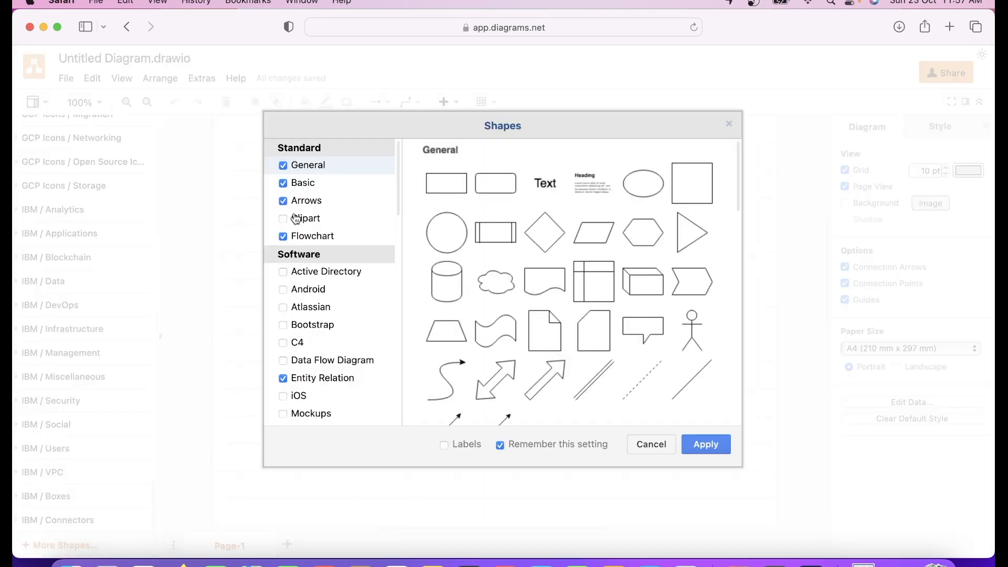
left_click(308, 223)
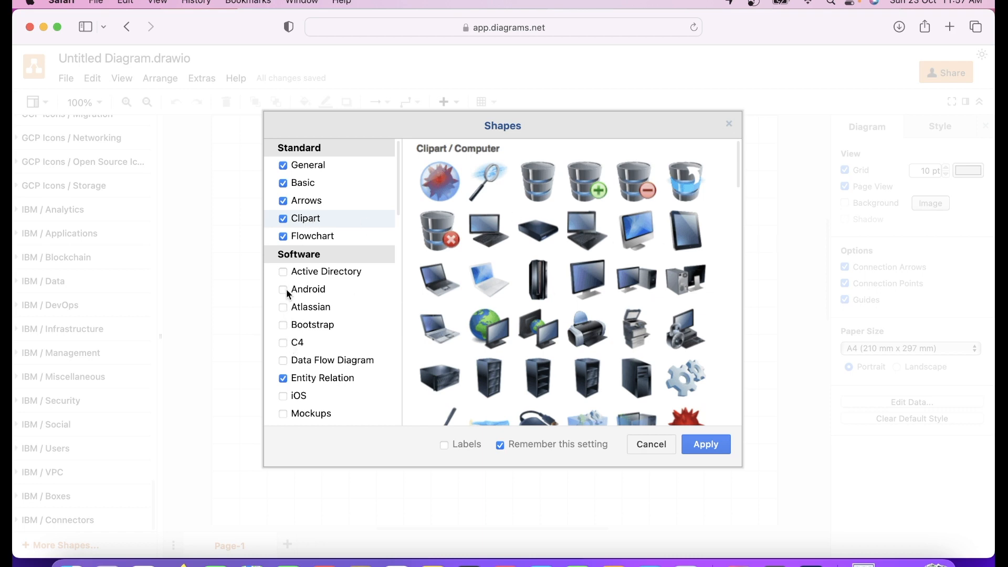
left_click(326, 290)
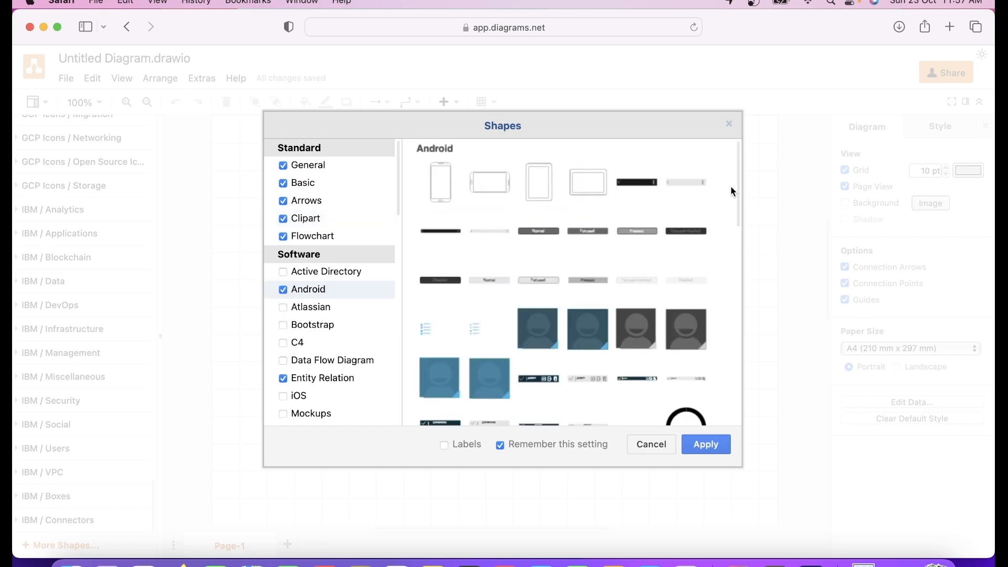
scroll(739, 227, "down", 10)
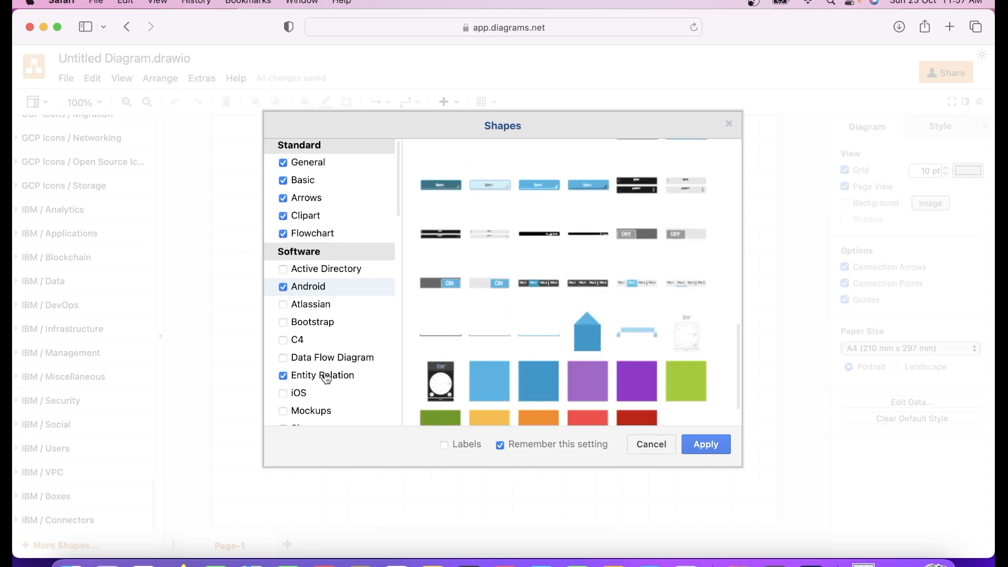
scroll(324, 375, "down", 5)
left_click(307, 321)
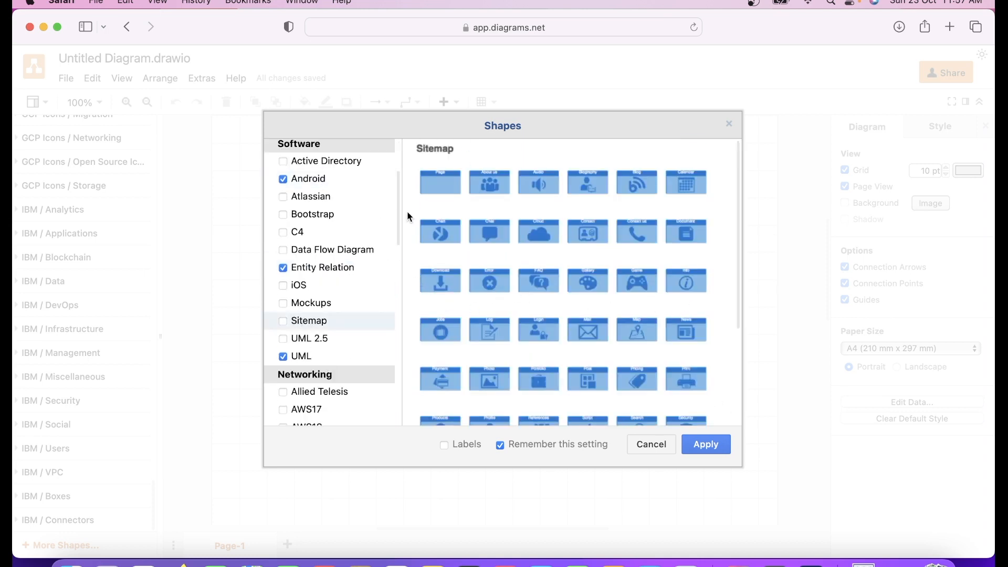
left_click(304, 306)
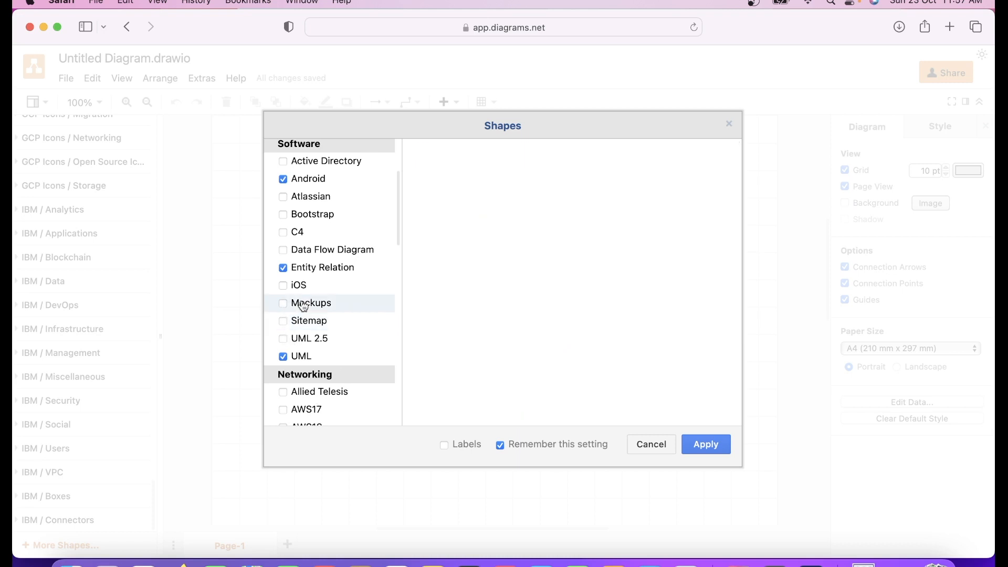
left_click(282, 304)
left_click(713, 439)
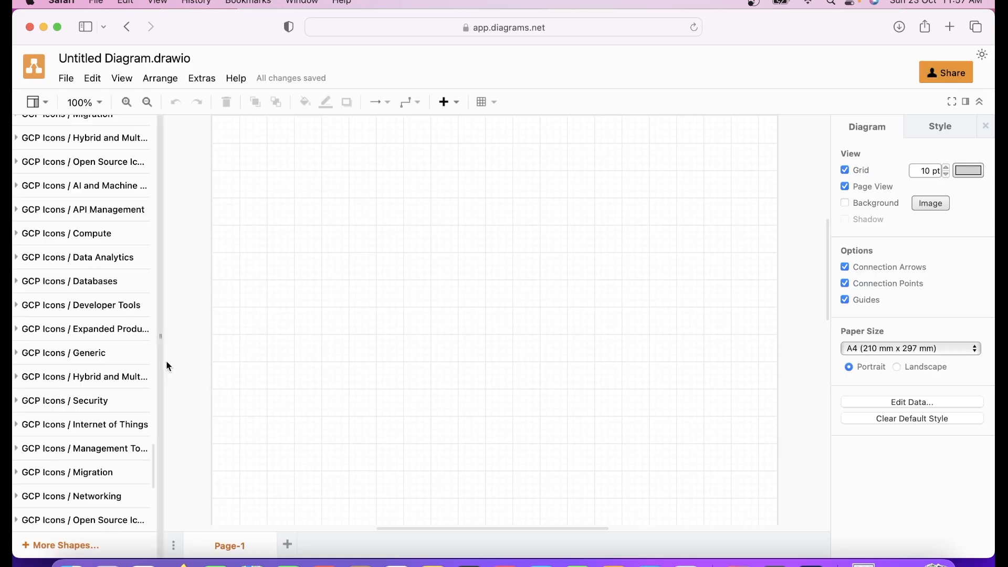
Step: Look through the updated shape library list, briefly expanding the Mockup Text and Kubernetes categories
left_click_drag(152, 460, 151, 479)
left_click(36, 255)
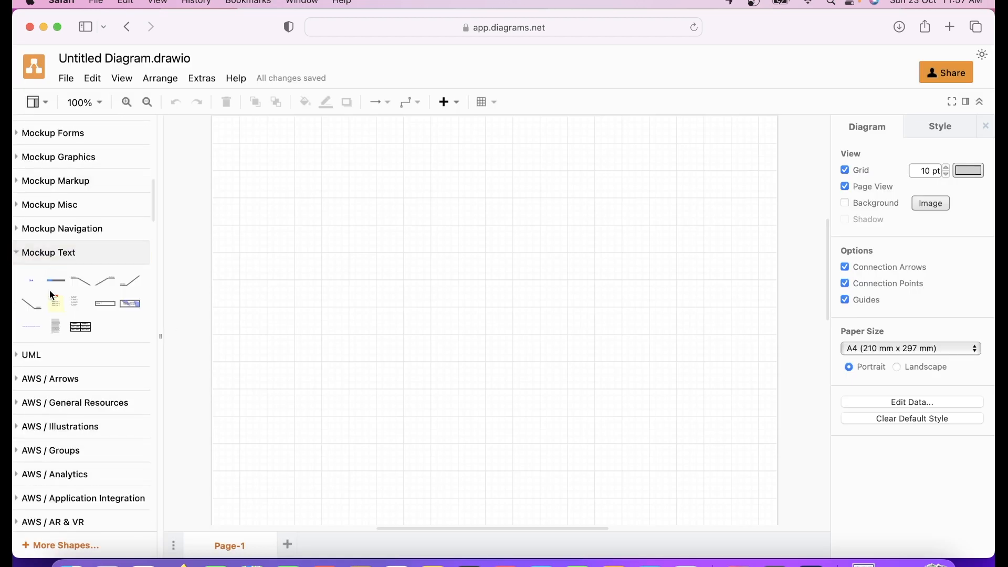
left_click(18, 260)
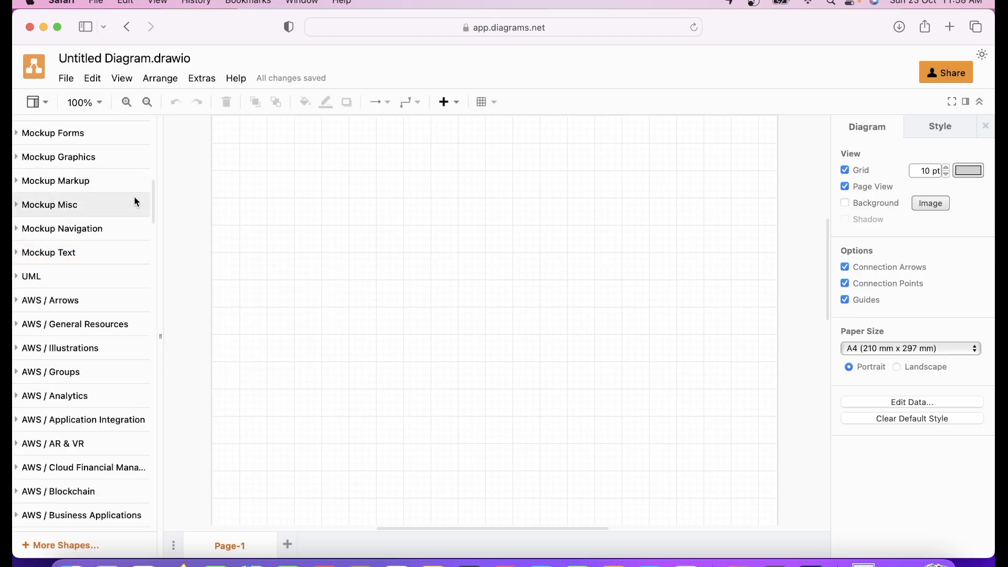
left_click_drag(155, 203, 152, 184)
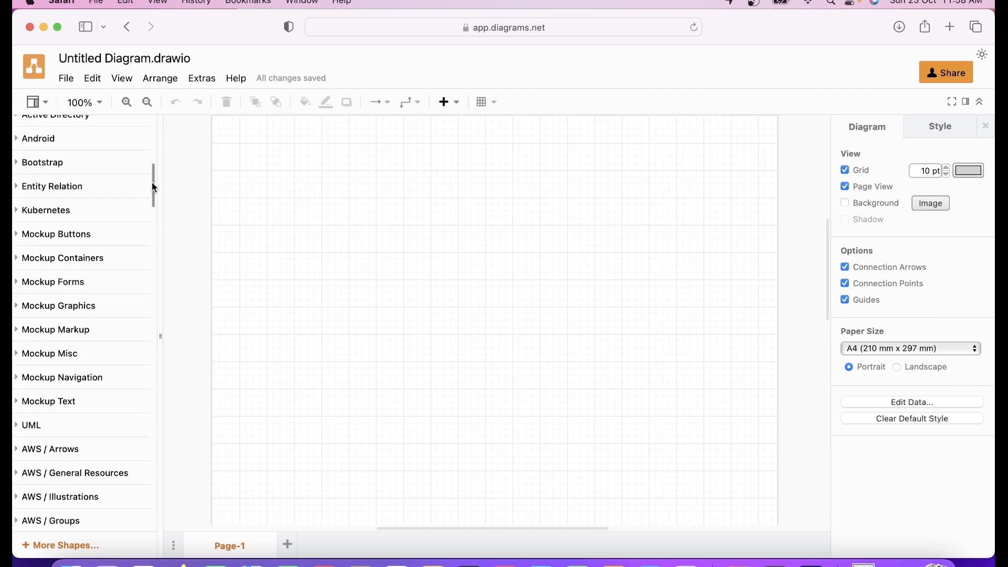
left_click(19, 213)
left_click(17, 212)
left_click_drag(152, 195, 153, 201)
Step: Check the available paper sizes for the page, keeping A4 (210 mm x 297 mm)
mouse_move(827, 266)
left_mouse_down()
mouse_move(824, 224)
mouse_move(830, 370)
mouse_move(828, 267)
left_mouse_up()
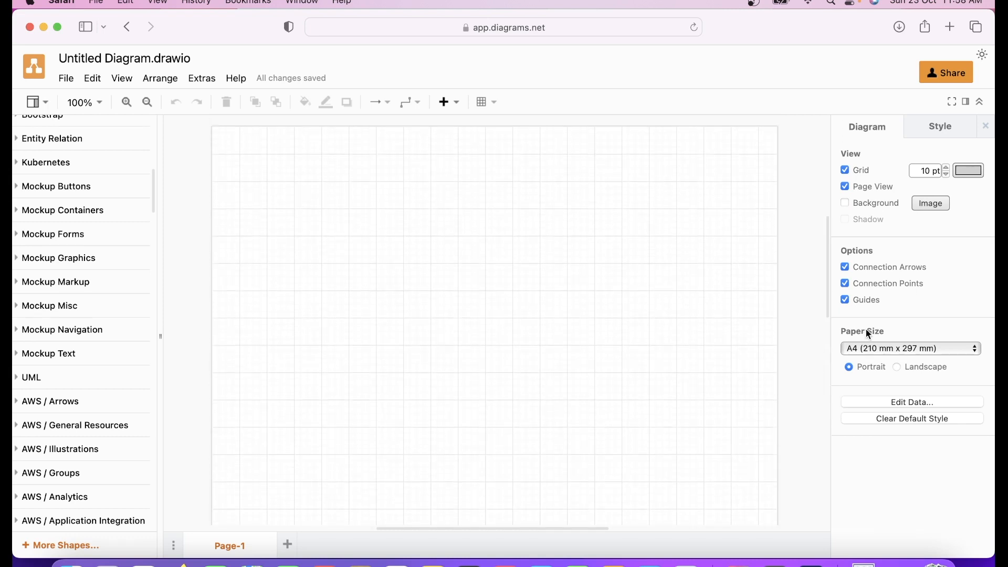
left_click(877, 348)
left_click(877, 346)
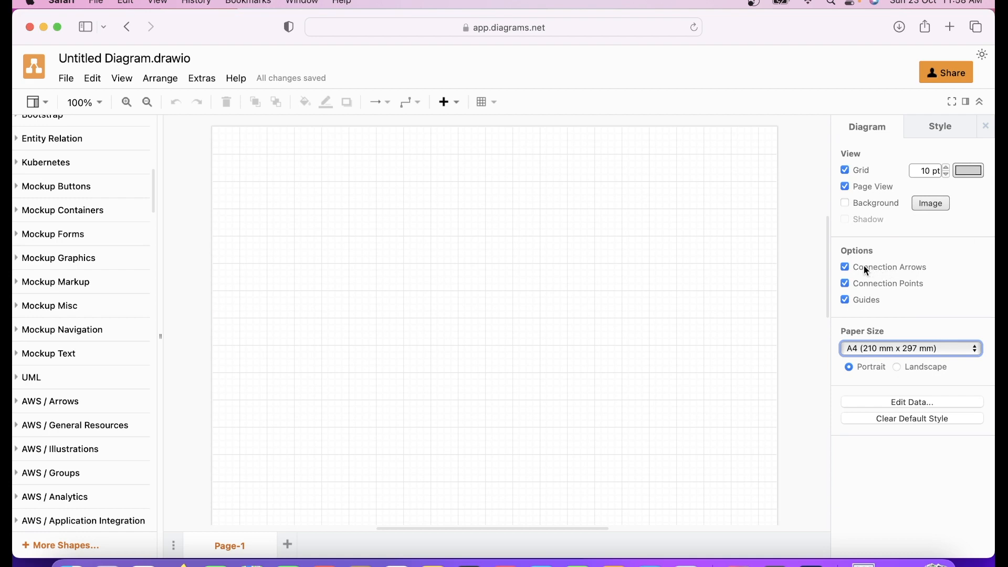
Step: Apply the plain white style with black outlines and connectors to the diagram and turn on the Sketch look
left_click(932, 133)
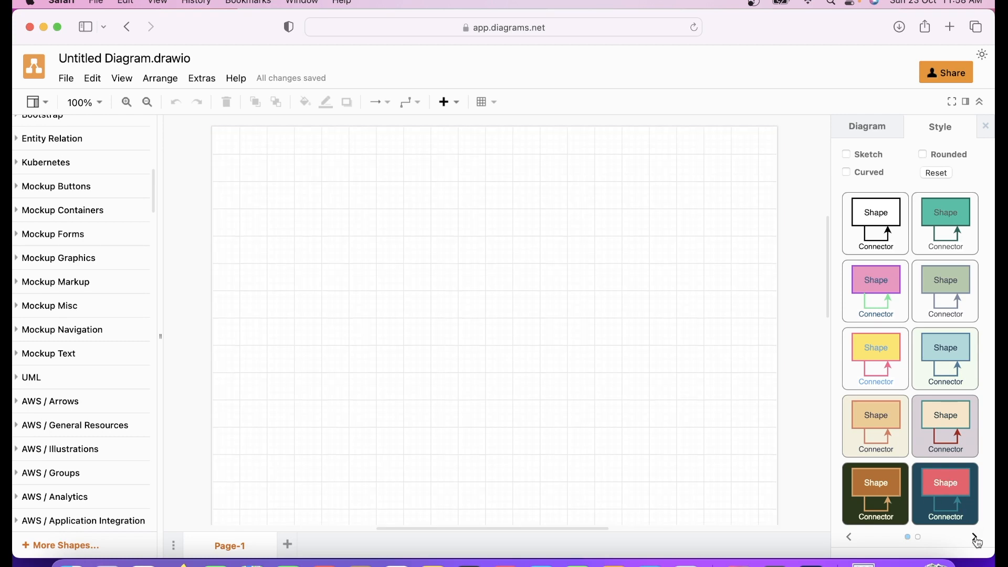
left_click(975, 537)
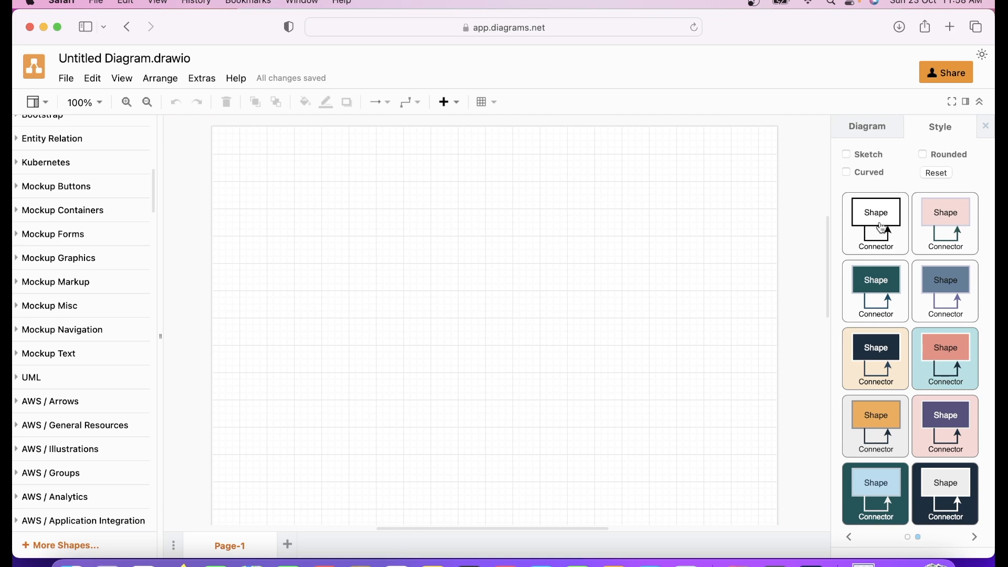
left_click(885, 232)
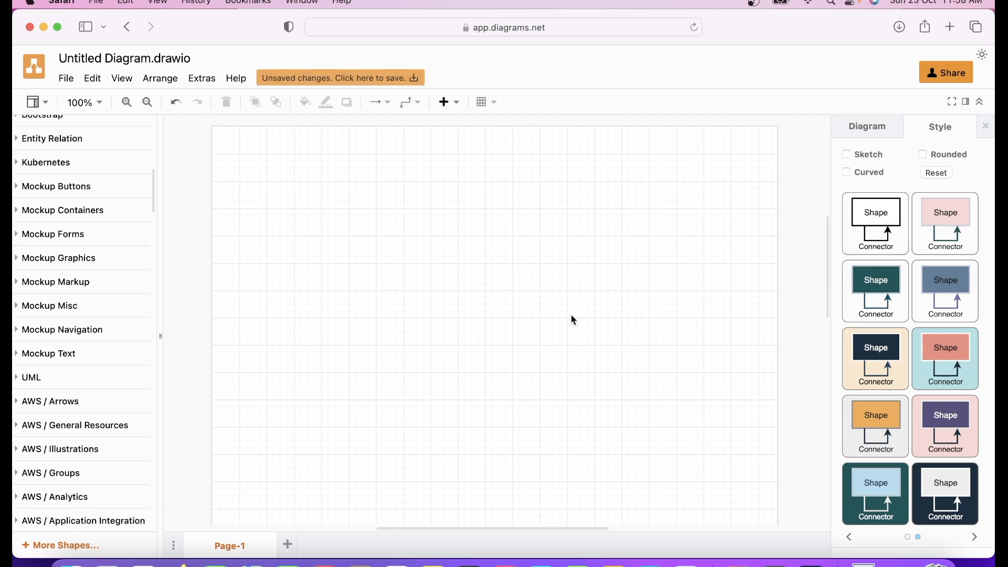
left_click(847, 154)
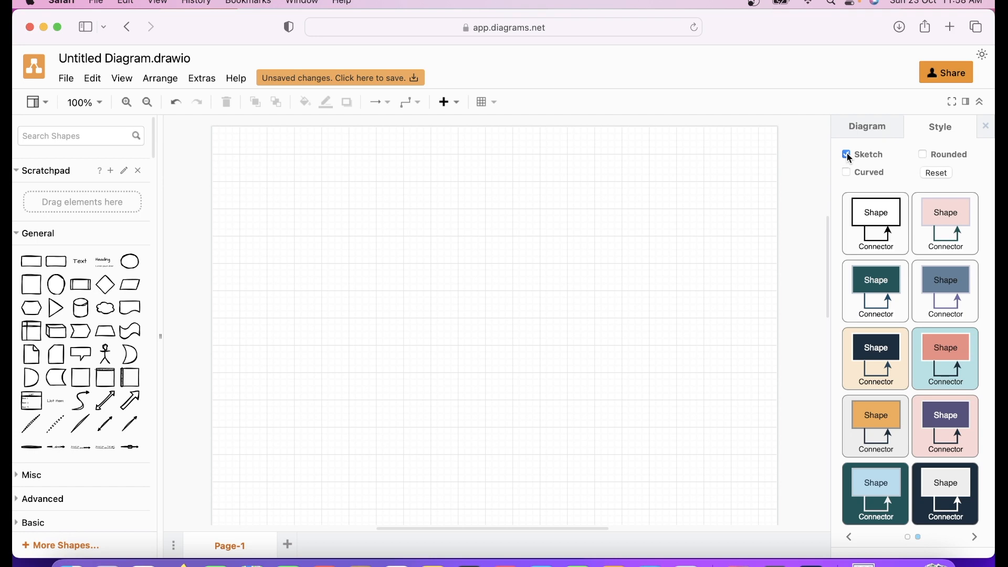
mouse_move(41, 400)
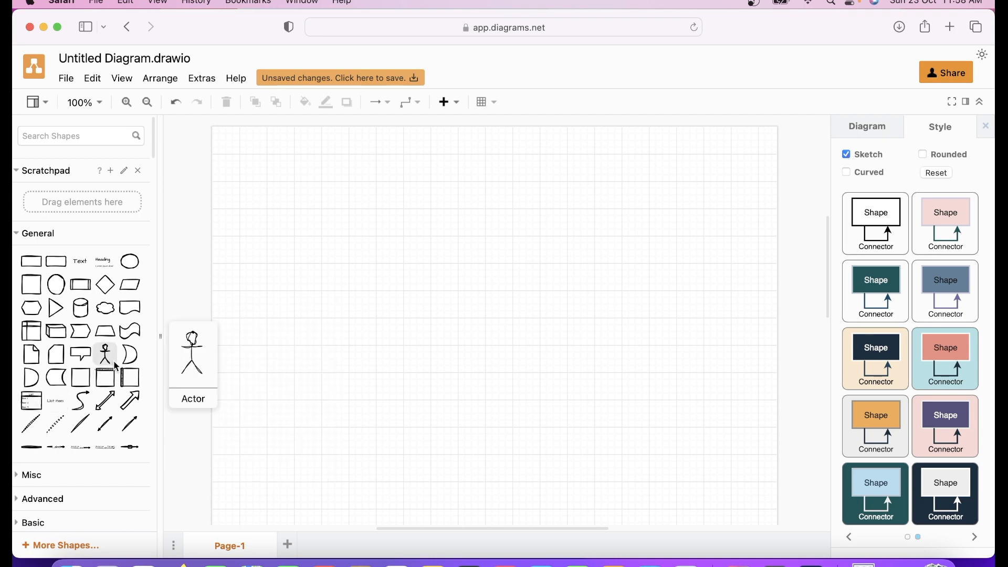
Step: Replace the Sketch look with the Curved style and collapse the General shape category
left_click(847, 155)
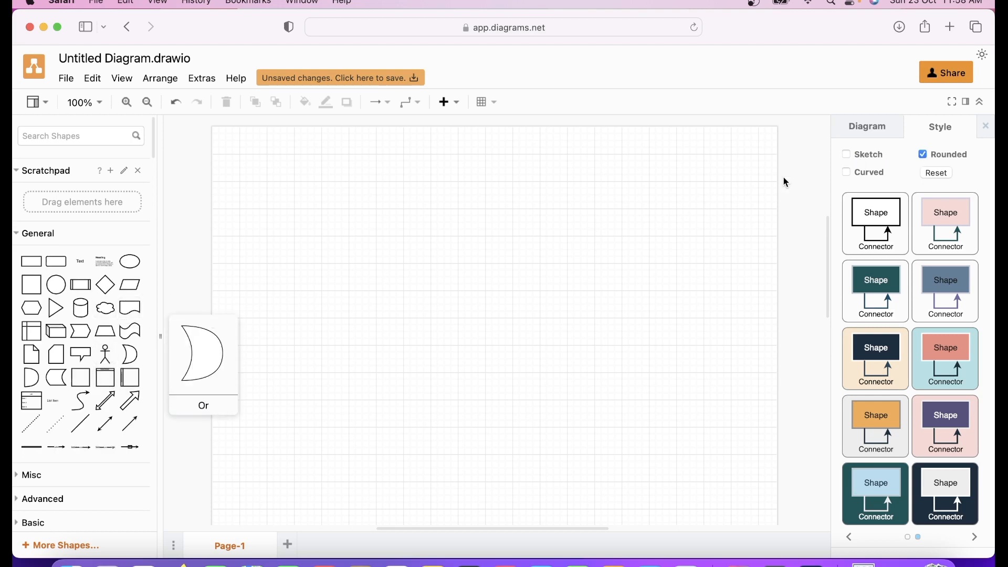
left_click(847, 172)
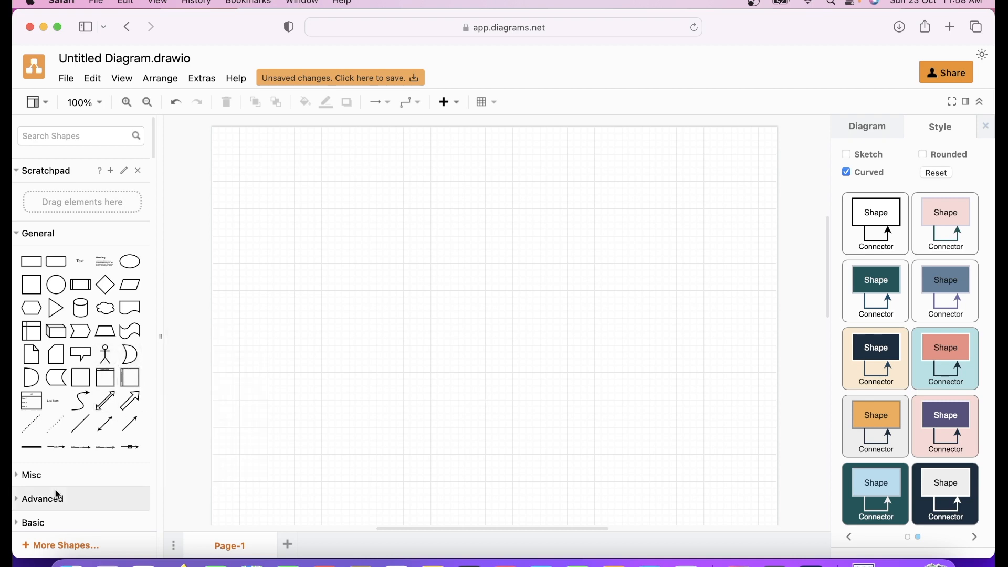
left_click(56, 237)
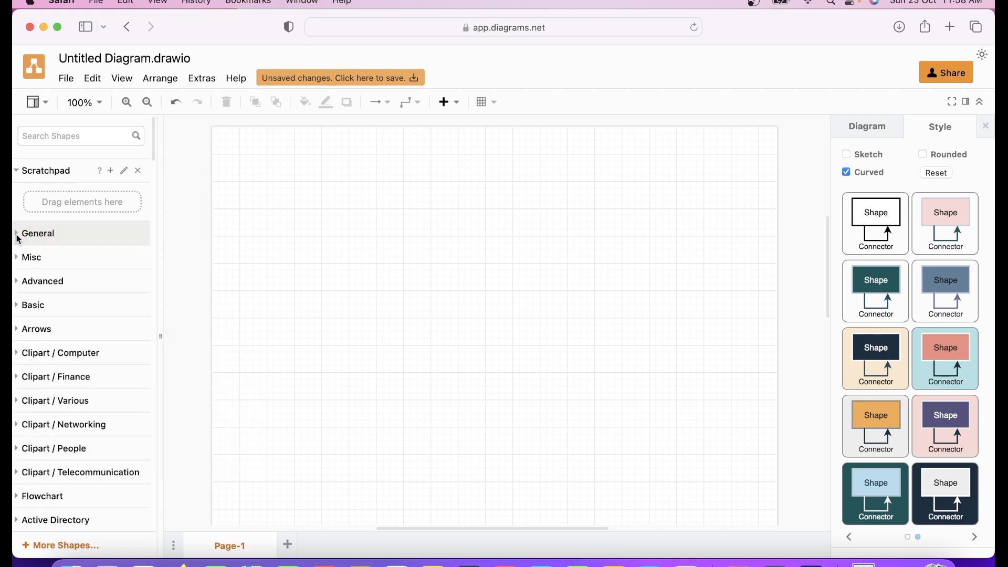
left_click(867, 132)
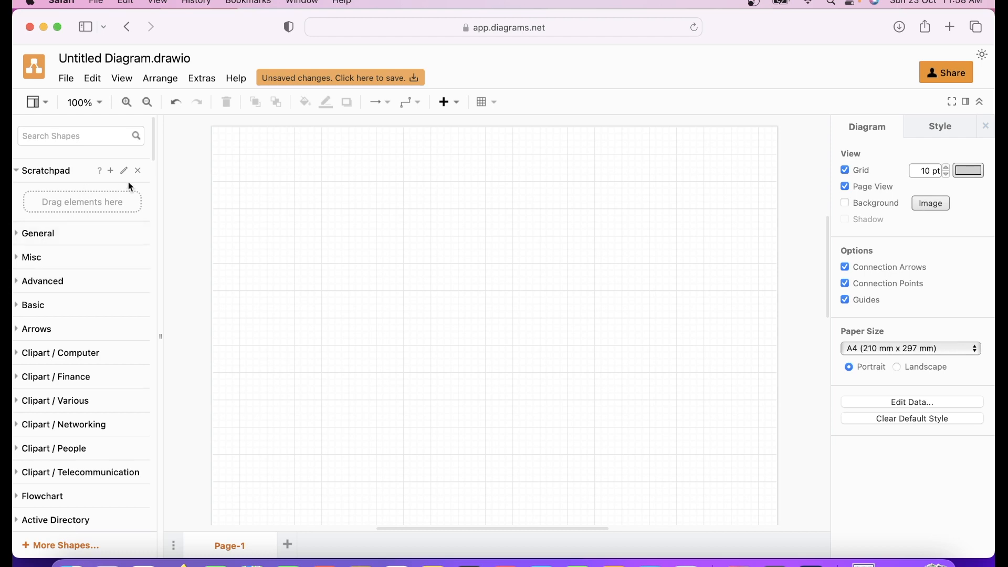
Step: Place the purple Infrastructure System zone from GCP / Zones on the page and enlarge it to fill most of the page width
left_click_drag(152, 150, 144, 393)
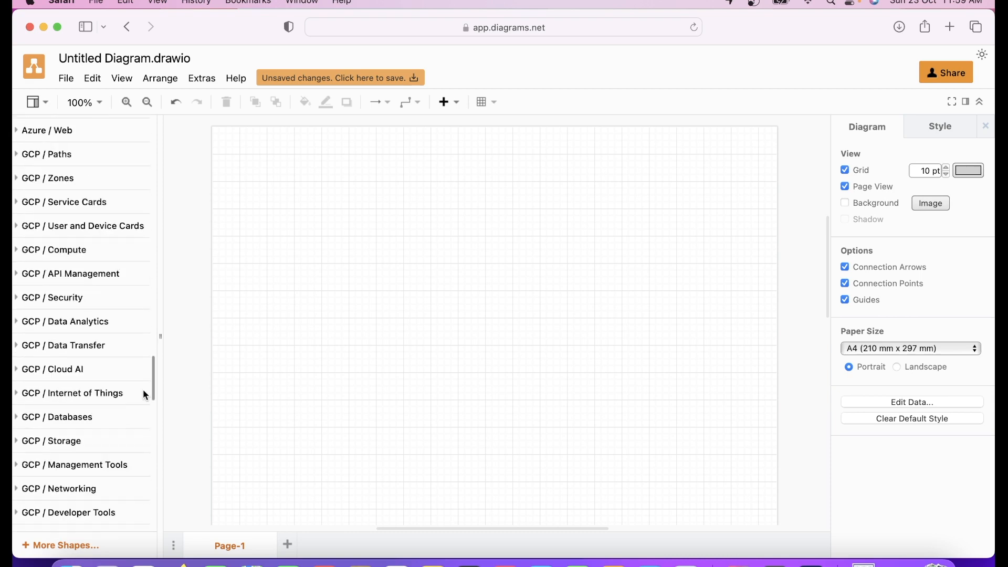
left_click_drag(52, 207, 267, 183)
left_click_drag(310, 223, 323, 277)
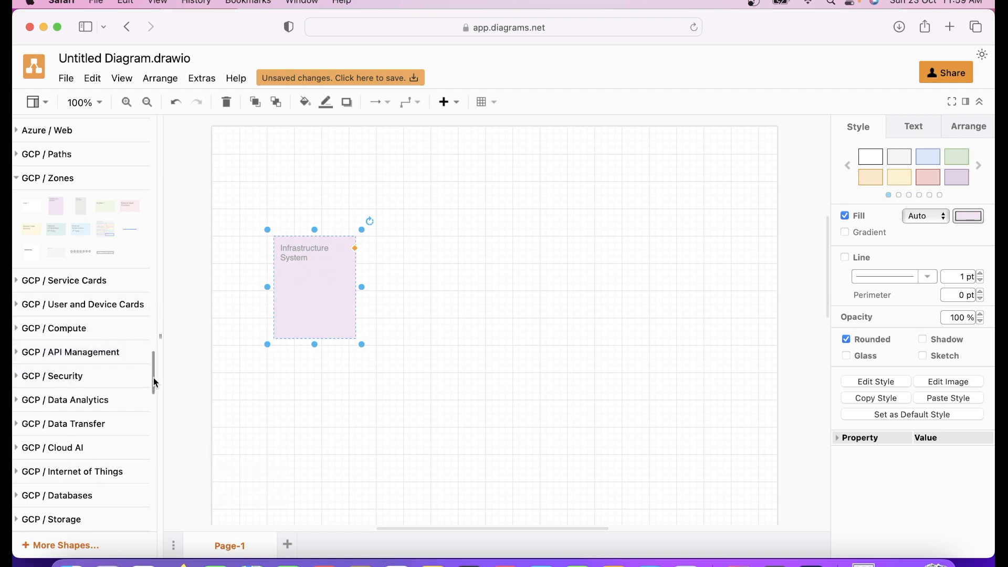
scroll(153, 382, "down", 10)
left_click_drag(362, 344, 723, 487)
Step: Relabel the zone "Cloud Sprint" in bold and extend its upper-left corner outward
double_click(306, 251)
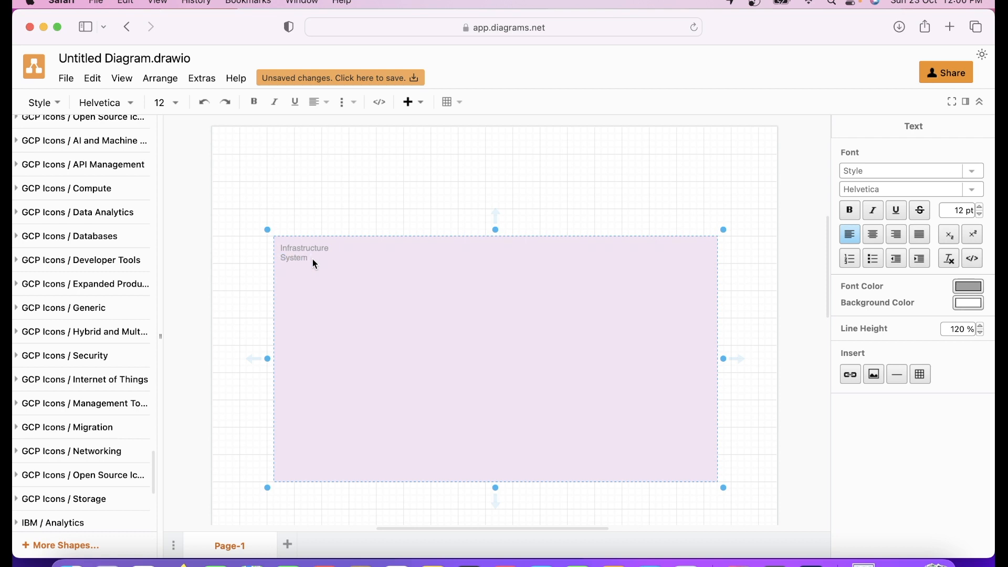
key("BackSpace")
key("BackSpace")
key("BackSpace")
key("BackSpace")
key("BackSpace")
key("BackSpace")
key("BackSpace")
type("Cloud Sp")
key("super+a")
key("super+b")
left_click_drag(266, 228, 247, 188)
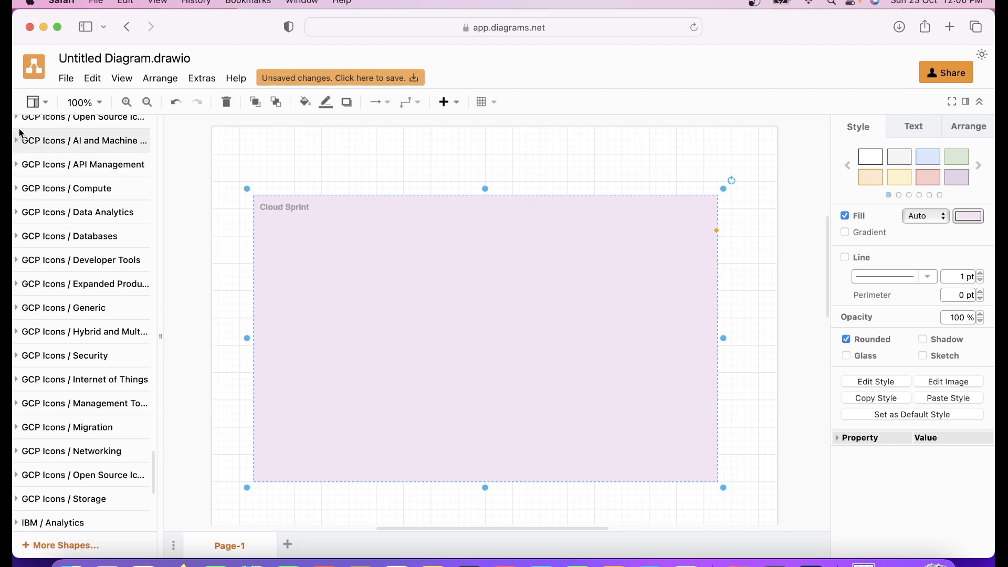
Step: Add a plain and a named Compute Engine card from GCP / Compute inside the Cloud Sprint zone
left_click_drag(155, 461, 163, 409)
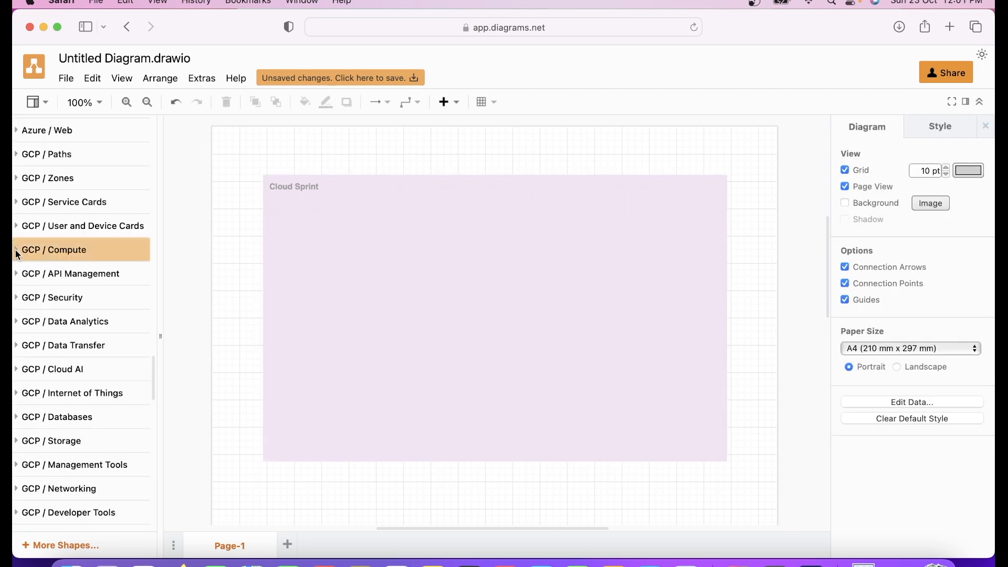
left_click(15, 250)
left_click_drag(36, 278, 321, 242)
mouse_move(62, 286)
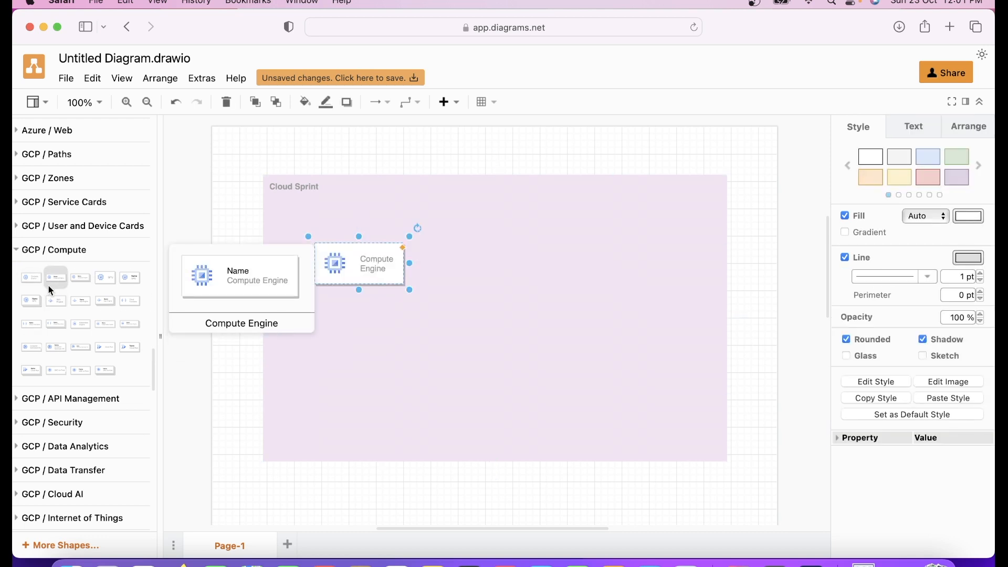
left_click_drag(50, 281, 315, 330)
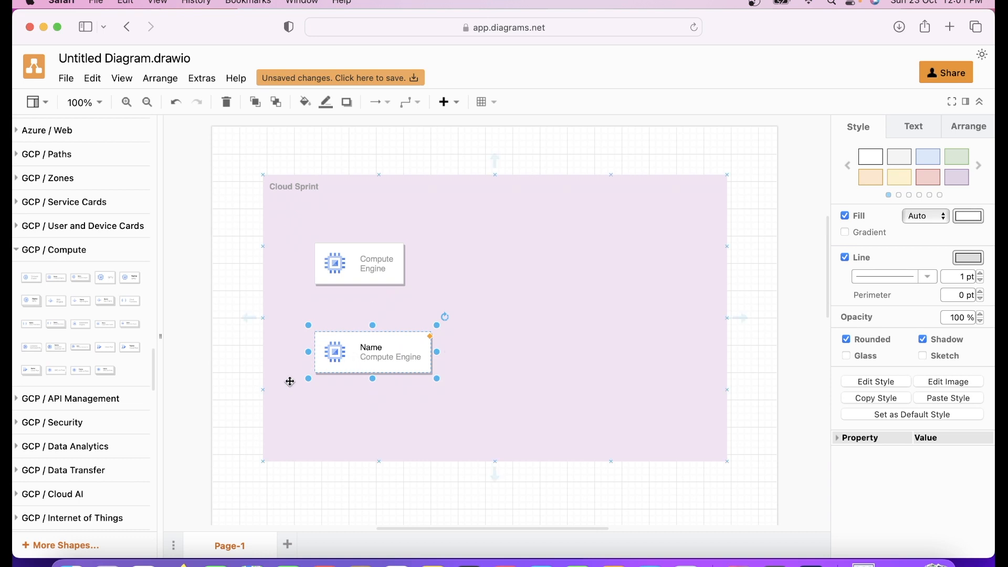
Step: Delete the plain Compute Engine card and leave a single stacked, named Compute Engine card near the middle of the zone
left_click(373, 267)
key("Delete")
left_click(392, 353)
left_click_drag(392, 354, 442, 286)
Step: Add the stacked Cloud Storage card from GCP / Storage in the zone's upper right and move the Compute Engine card to its left
scroll(98, 280, "down", 2)
left_click(15, 465)
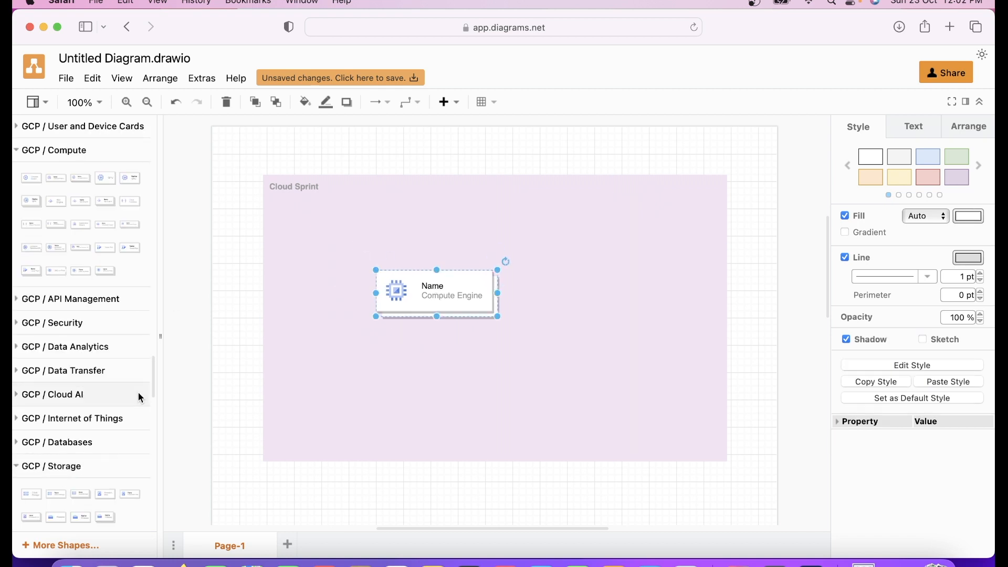
scroll(120, 409, "down", 2)
mouse_move(80, 445)
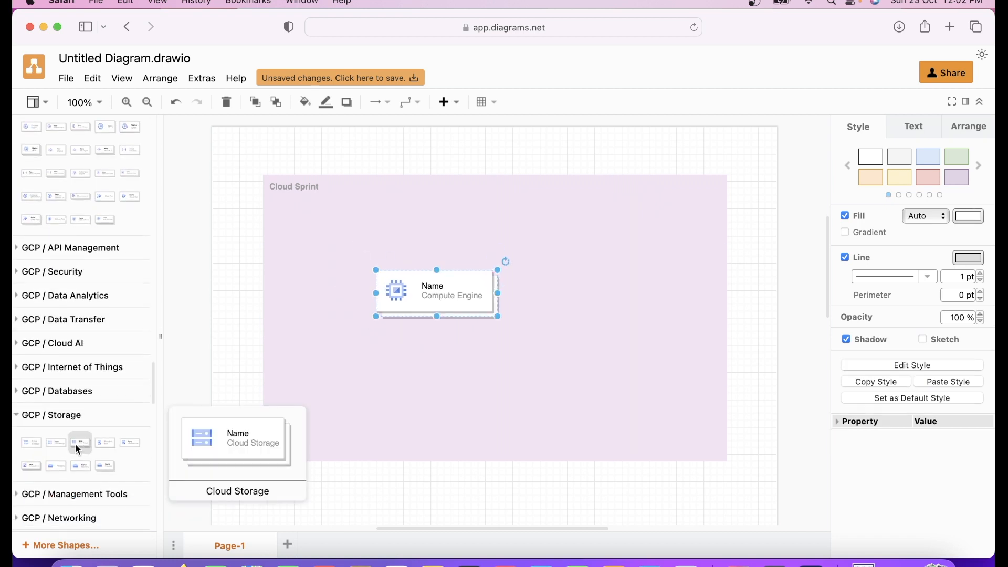
left_click_drag(77, 444, 410, 240)
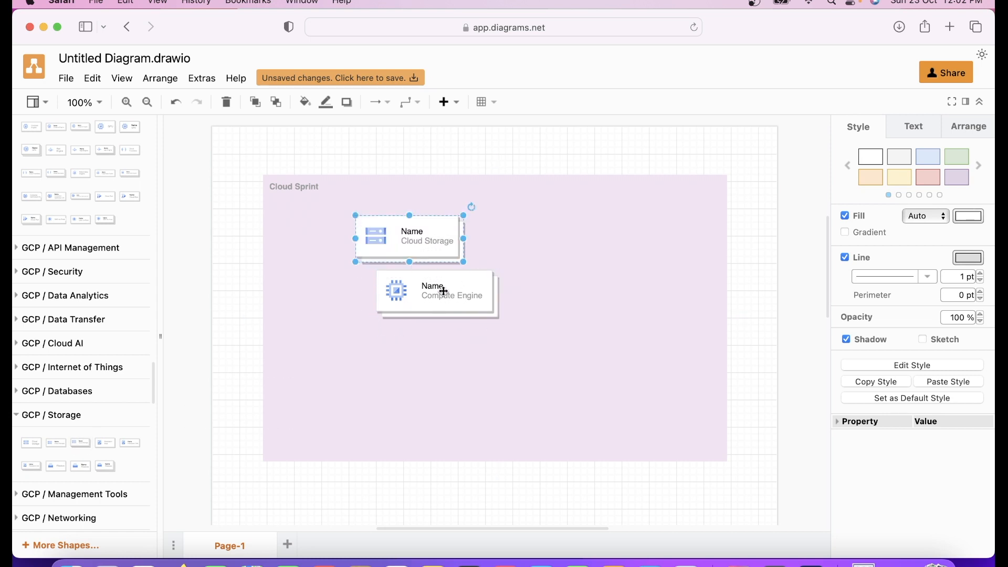
left_click_drag(439, 295, 580, 301)
left_click_drag(429, 248, 450, 316)
left_click(229, 323)
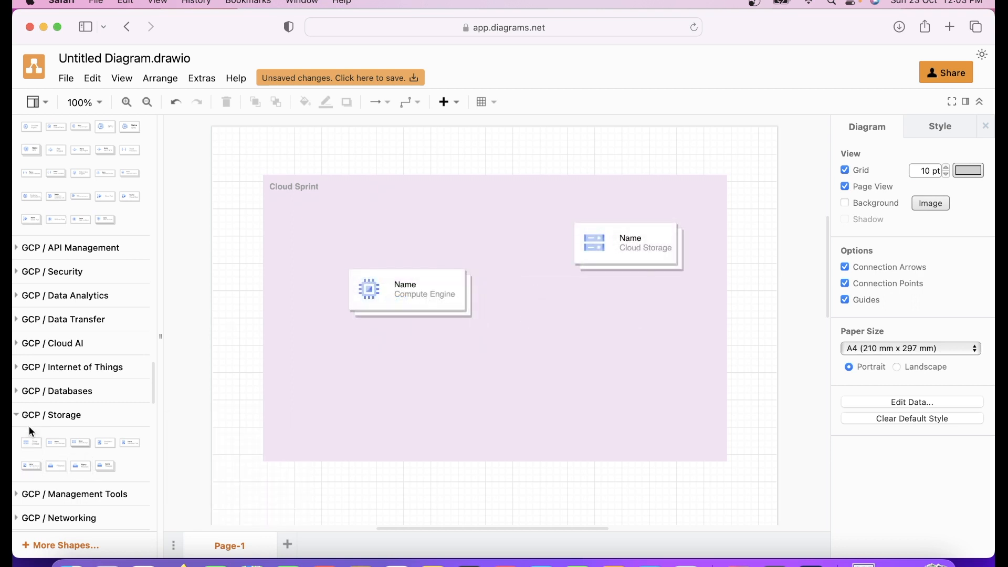
Step: Add a stacked, named Persistent Disk card from GCP / Storage below the Compute Engine card
mouse_move(58, 469)
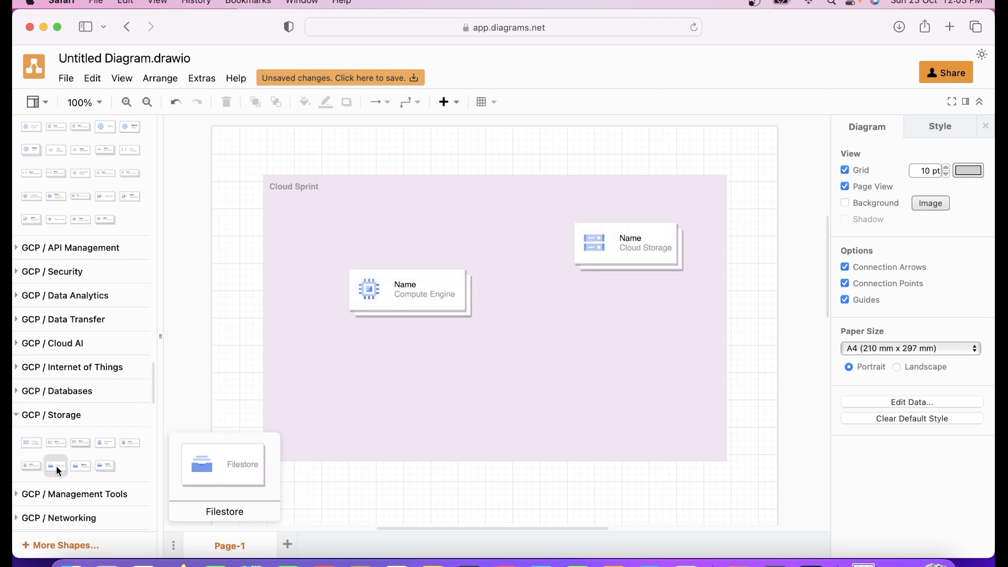
left_click_drag(41, 466, 352, 379)
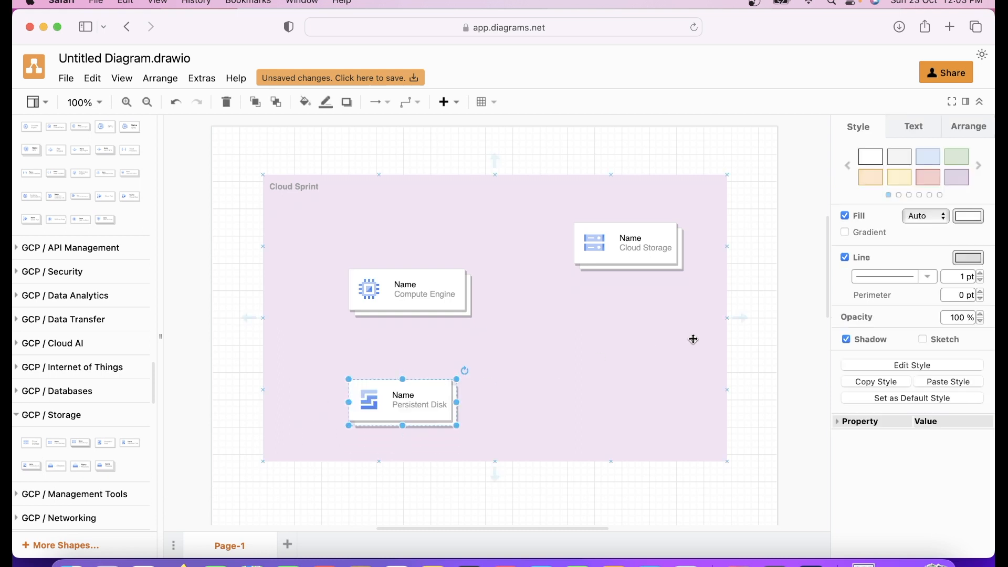
left_click(751, 330)
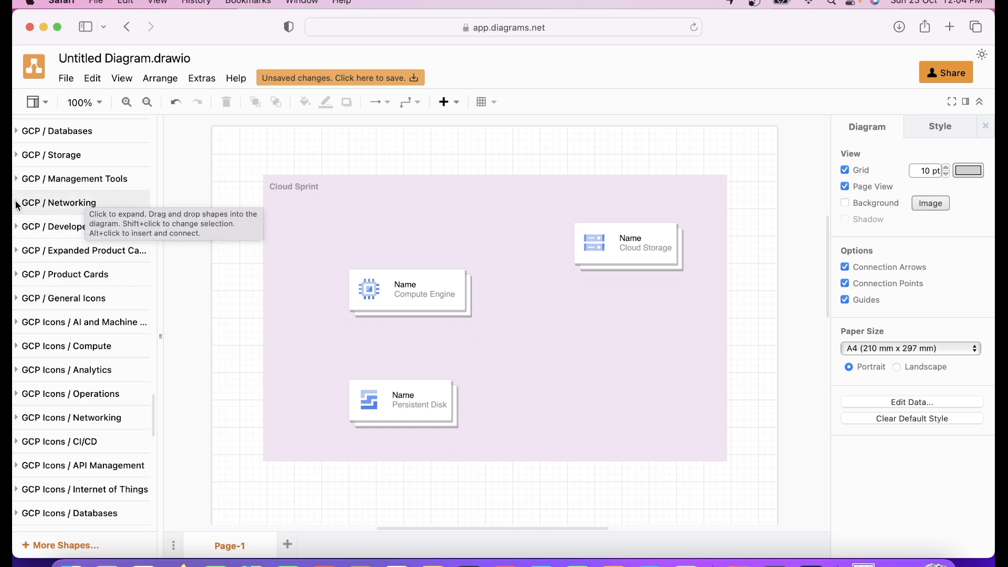
Step: Add the Virtual Private Cloud card from GCP / Networking above the Compute Engine card
left_click(17, 202)
left_click_drag(34, 234, 308, 208)
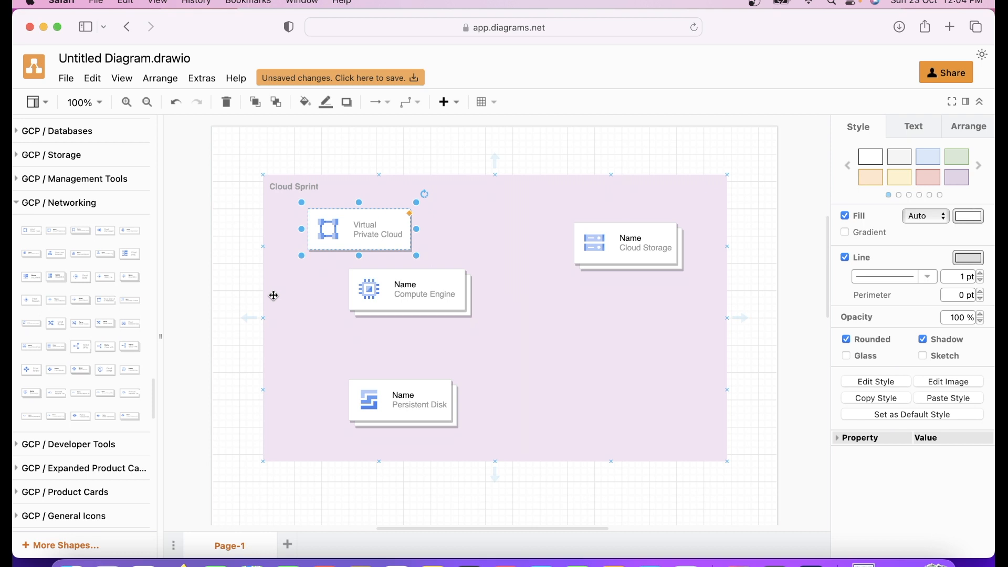
left_click(236, 251)
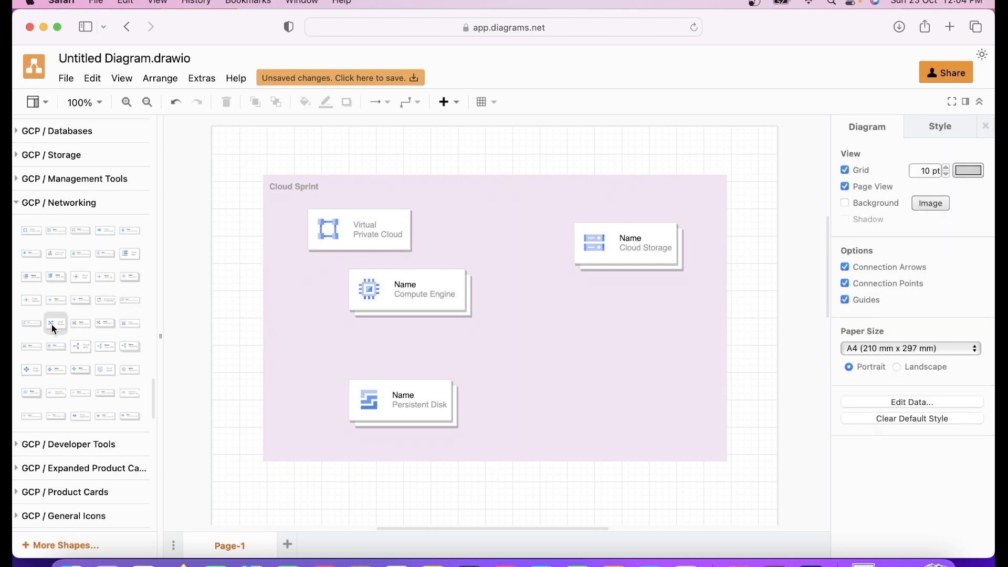
Step: Look through the GCP / Networking shapes and place a named Cloud Load Balancing card across the zone's left edge
mouse_move(51, 326)
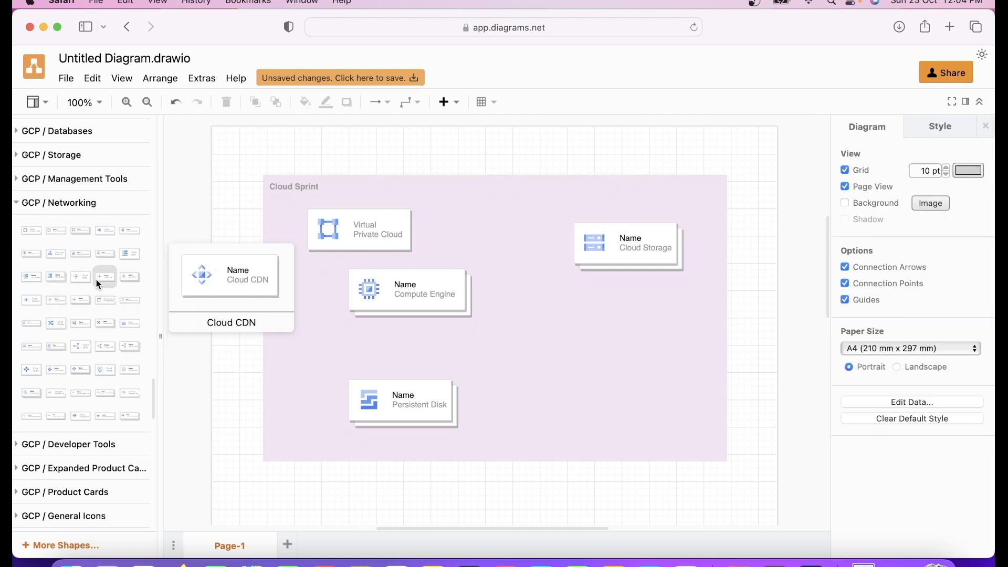
mouse_move(109, 338)
mouse_move(108, 361)
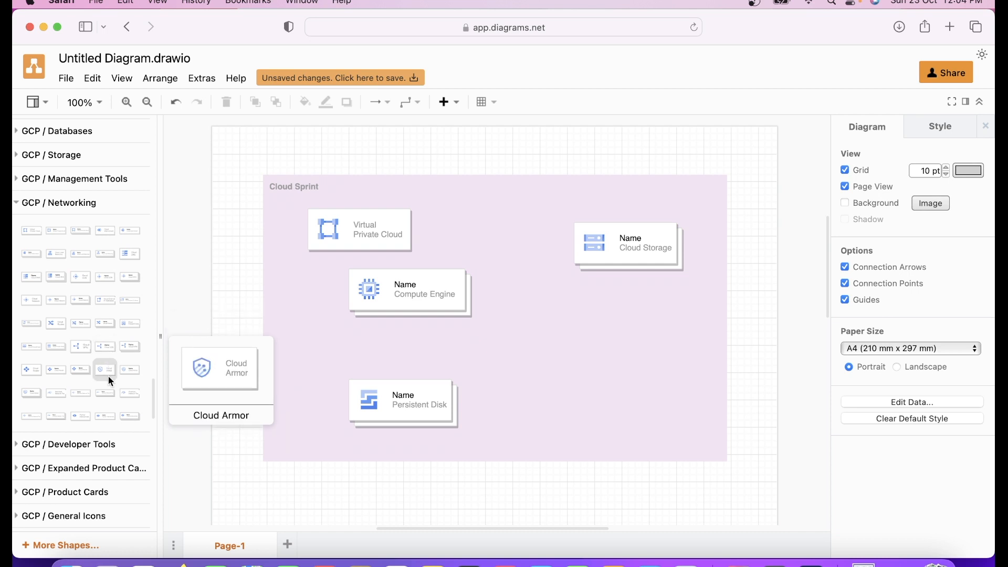
mouse_move(128, 260)
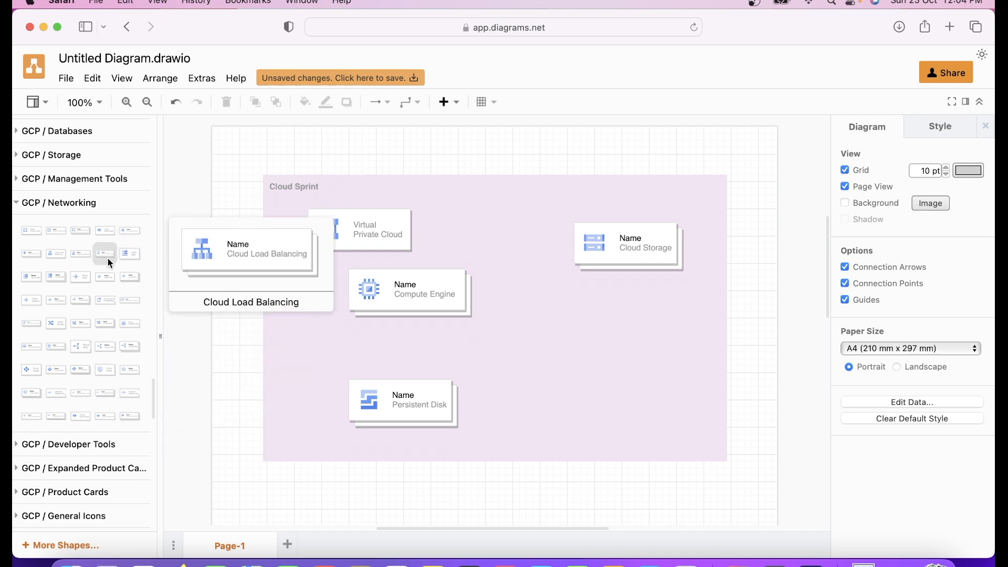
mouse_move(46, 272)
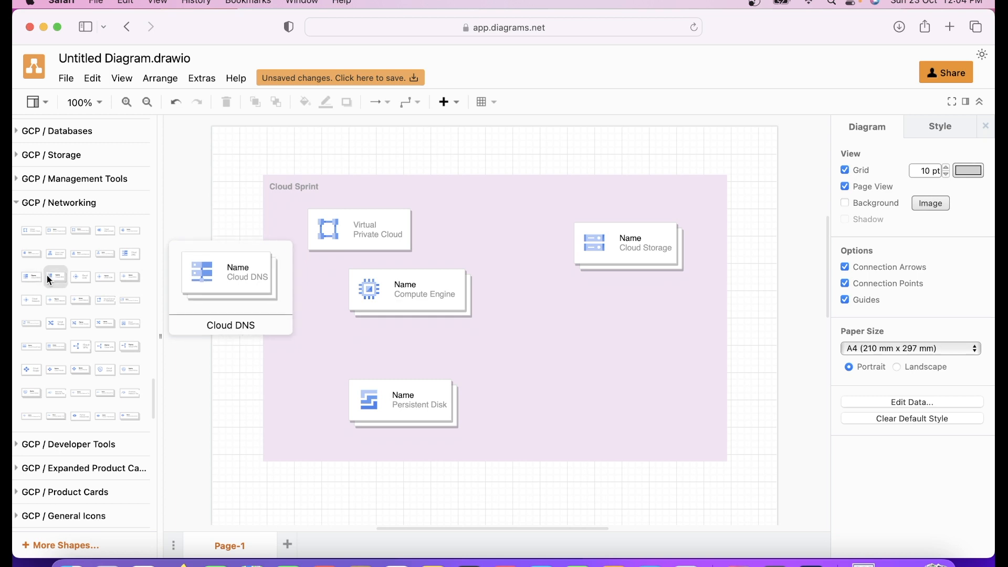
mouse_move(102, 319)
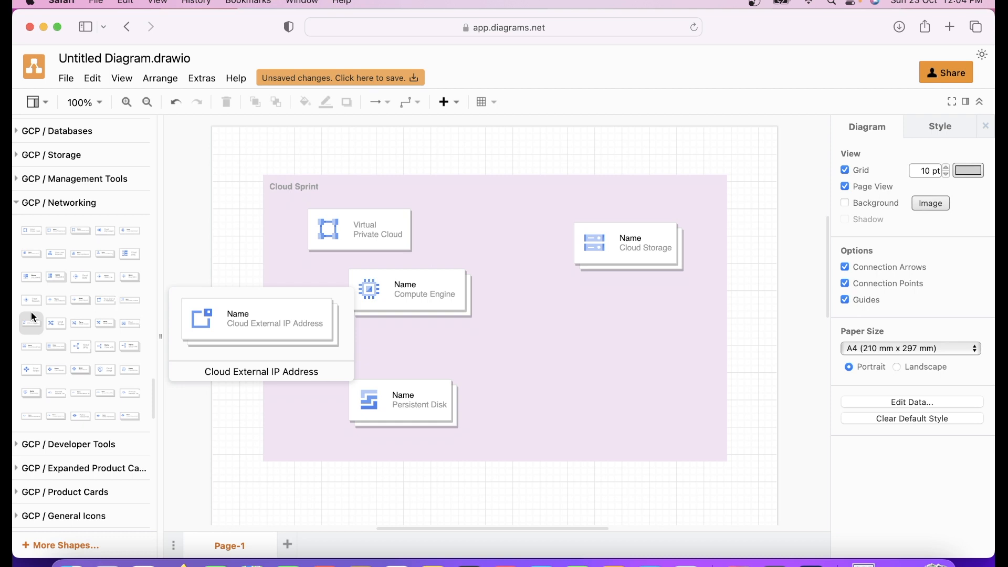
left_click_drag(32, 313, 218, 291)
Step: Shift the Virtual Private Cloud, Compute Engine, Persistent Disk and Cloud Storage cards to the right within the zone
left_click(423, 292)
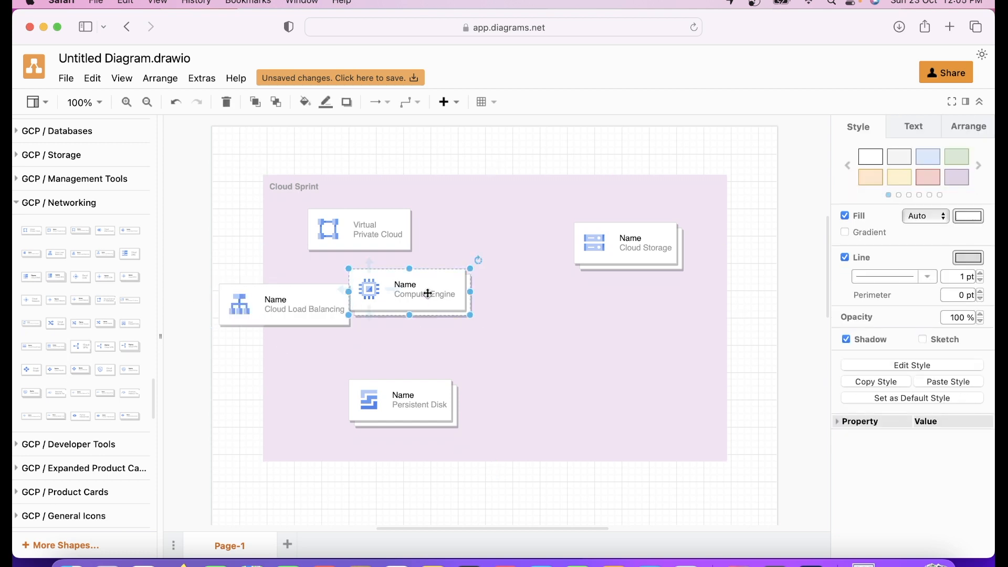
left_click_drag(374, 229, 435, 222)
left_click_drag(422, 291, 463, 290)
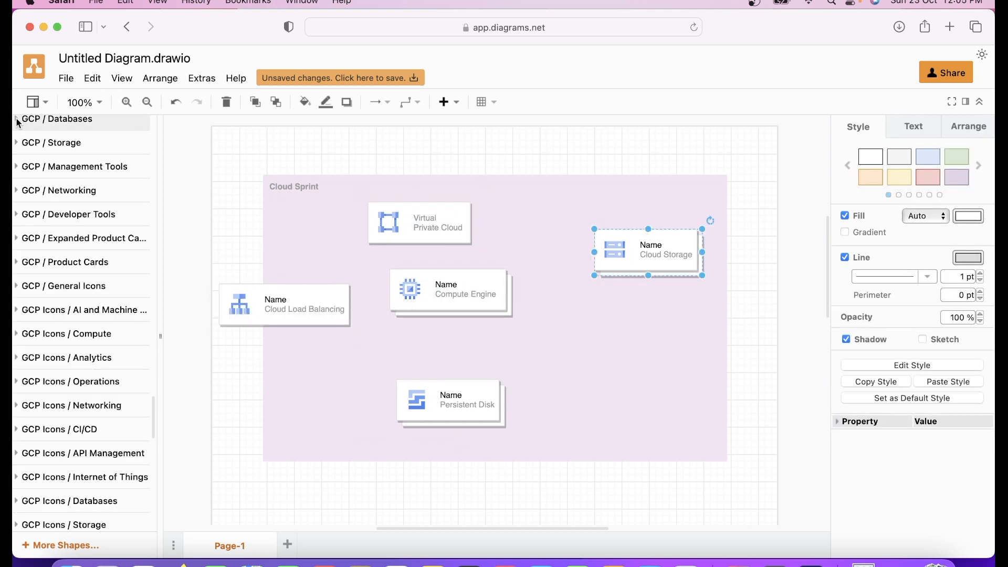
Step: Add a named Cloud SQL card from GCP / Databases below the Cloud Storage card
left_click(53, 119)
left_click_drag(55, 147, 603, 330)
left_click(748, 298)
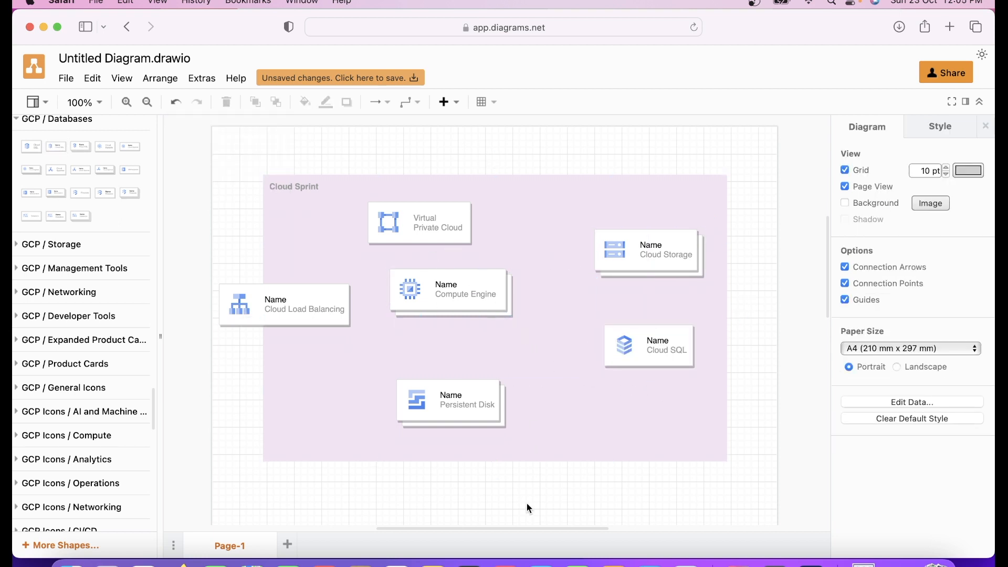
scroll(523, 517, "left", 3)
left_click(344, 299)
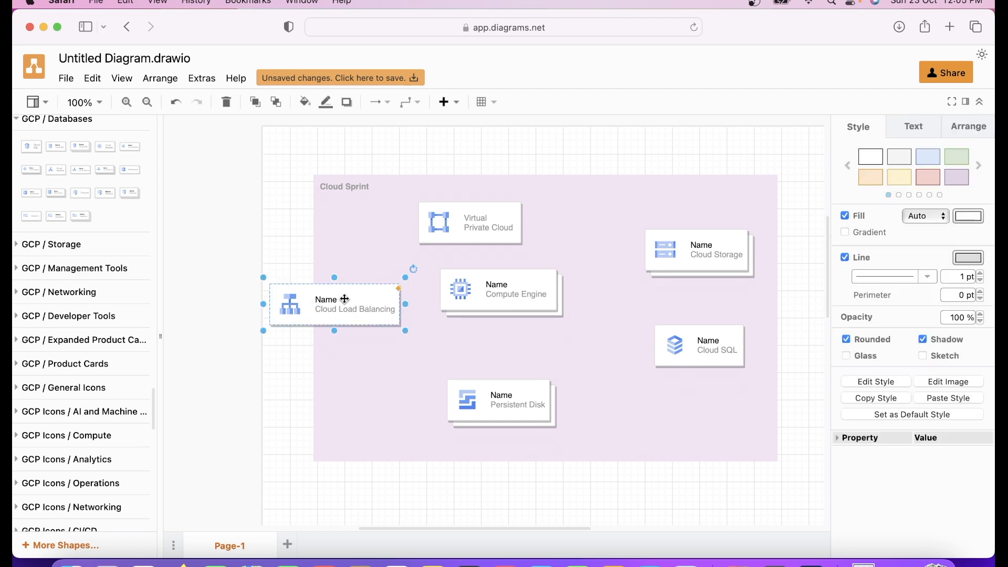
double_click(342, 300)
double_click(328, 300)
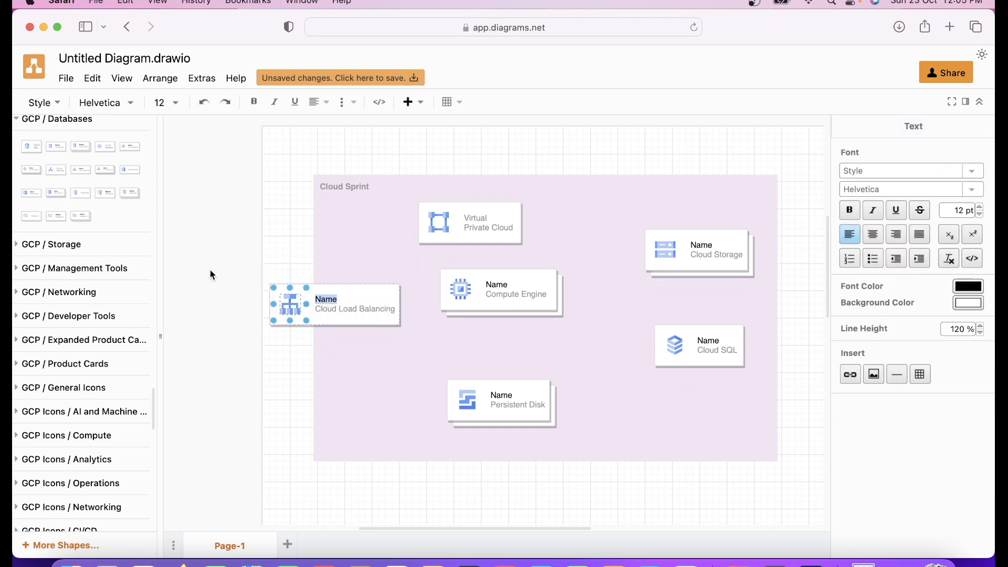
Step: Place an Actor from the General shapes just left of the Cloud Load Balancing card
left_click(21, 120)
left_click_drag(156, 427, 156, 142)
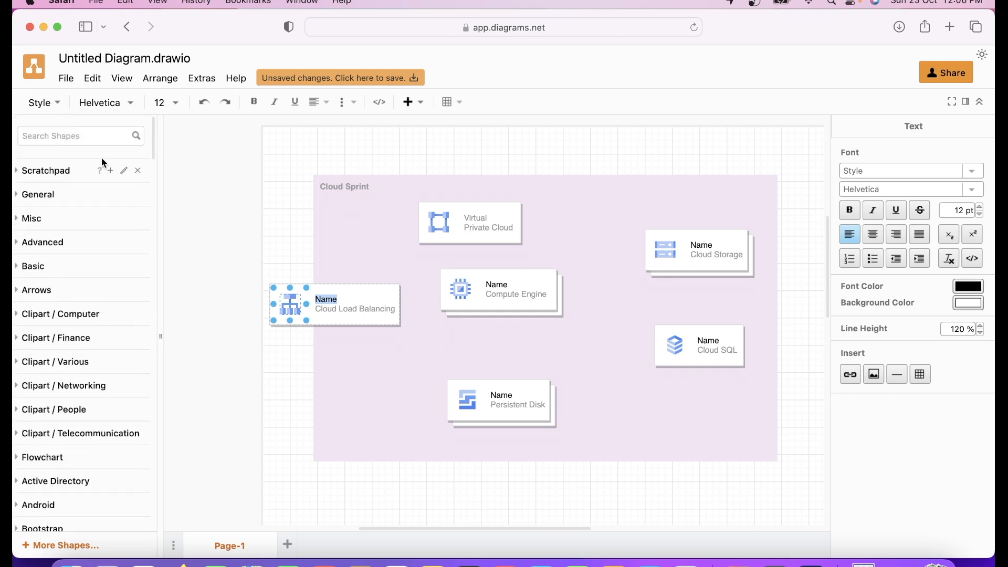
left_click(15, 195)
left_click(105, 321)
left_click_drag(105, 322, 248, 291)
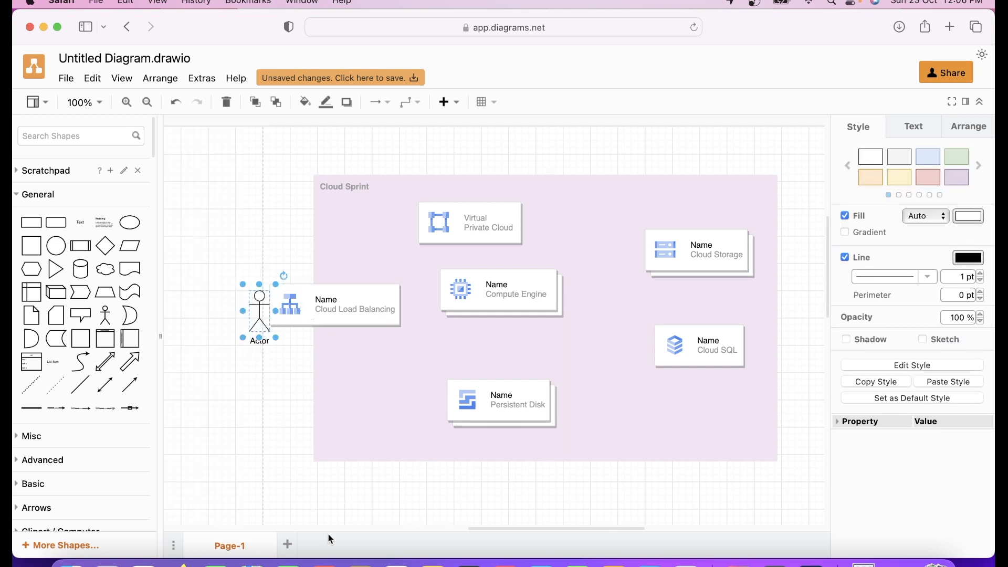
mouse_move(492, 529)
left_mouse_down()
mouse_move(513, 531)
mouse_move(500, 531)
left_mouse_up()
Step: Select all shapes and nudge the whole diagram to the right until the Actor lies inside the page
left_click(386, 514)
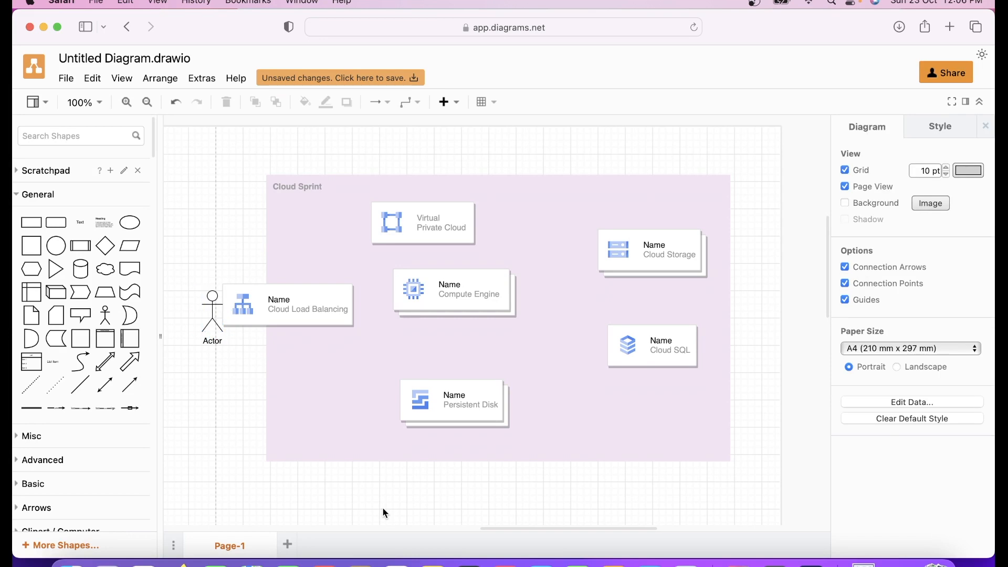
key("super+a")
key("Right")
key("Right")
key("Right")
key("Right")
key("Right")
key("Right")
key("Right")
key("Right")
key("Right")
key("Right")
key("Right")
key("Right")
key("Right")
key("Right")
key("Right")
key("Right")
key("Right")
key("Right")
key("Right")
key("Right")
key("Right")
key("Right")
key("Right")
key("Right")
key("Right")
key("Right")
key("Right")
key("Right")
key("Right")
key("Right")
key("Right")
key("Right")
key("Right")
key("Right")
key("Right")
key("Right")
key("Right")
key("Right")
key("Right")
key("Right")
key("Escape")
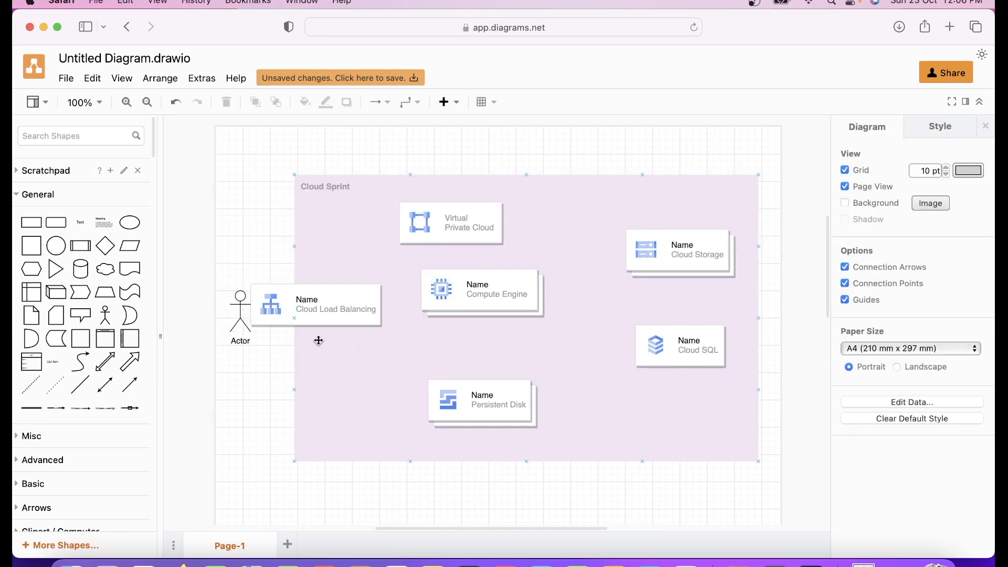
left_click(317, 307)
double_click(339, 313)
key("Escape")
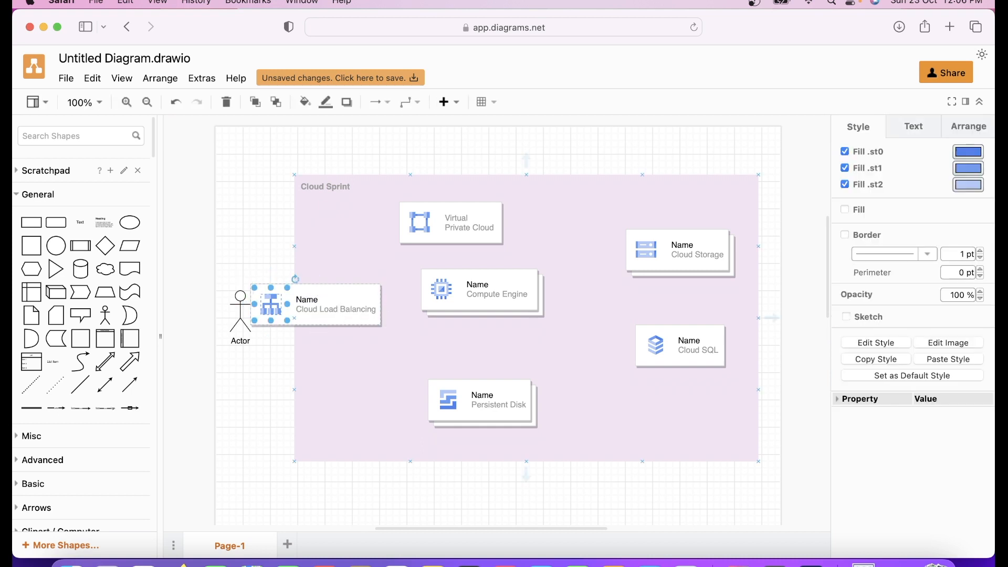
Step: Nudge the Cloud Load Balancing card right and the Compute Engine card right and down, and lower the Persistent Disk card toward the zone's bottom edge
double_click(341, 307)
key("Escape")
left_click(326, 294)
left_click_drag(350, 298, 357, 298)
left_click(477, 293)
left_click_drag(495, 290, 502, 300)
left_click(490, 393)
left_click_drag(490, 393, 491, 414)
Step: Duplicate the Compute Engine card and stack the two copies vertically between the Virtual Private Cloud and Persistent Disk cards
left_click(493, 299)
right_click(507, 295)
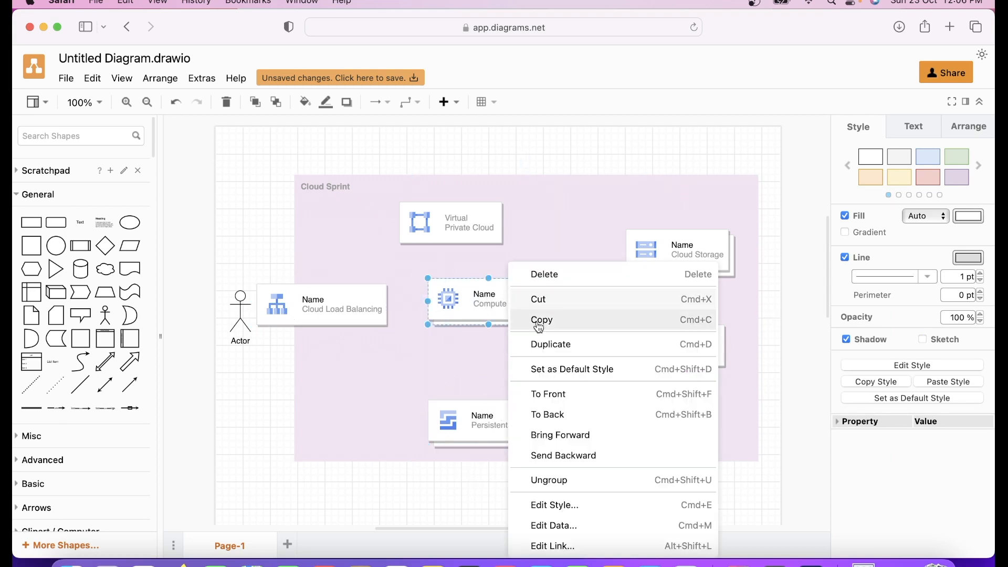
left_click(559, 351)
mouse_move(497, 300)
left_mouse_down()
mouse_move(492, 359)
mouse_move(500, 283)
left_mouse_up()
left_click_drag(493, 366, 503, 350)
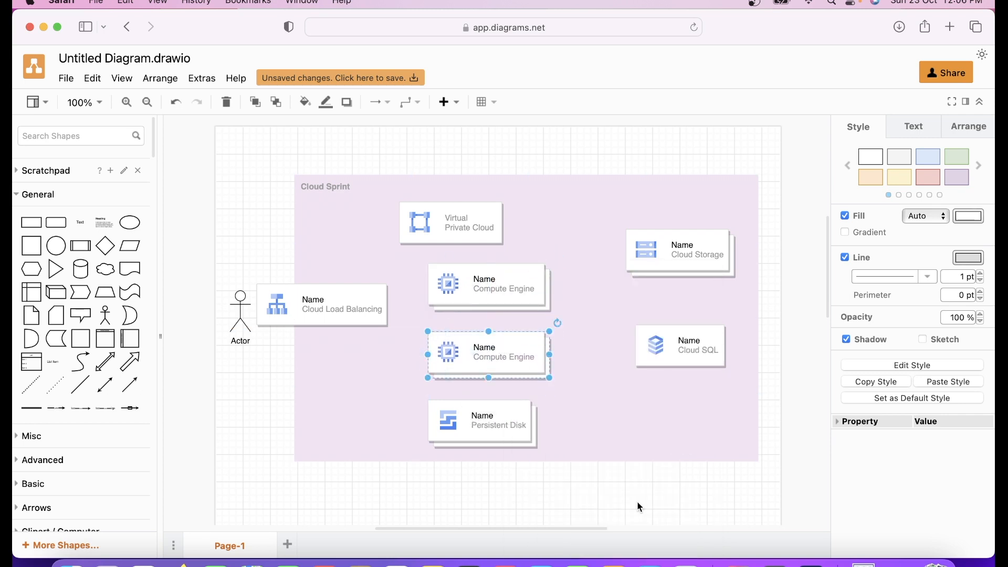
Step: Look through the shape library's categories, including General, Misc, Advanced and those further down the list
left_click(638, 502)
left_click(37, 194)
left_click(15, 244)
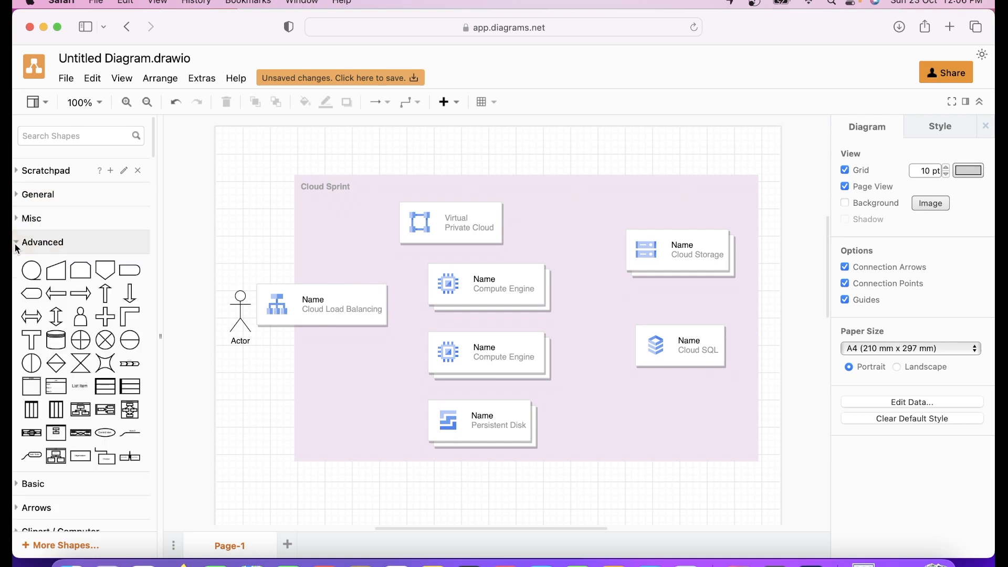
left_click(16, 241)
left_click(15, 219)
left_click(15, 220)
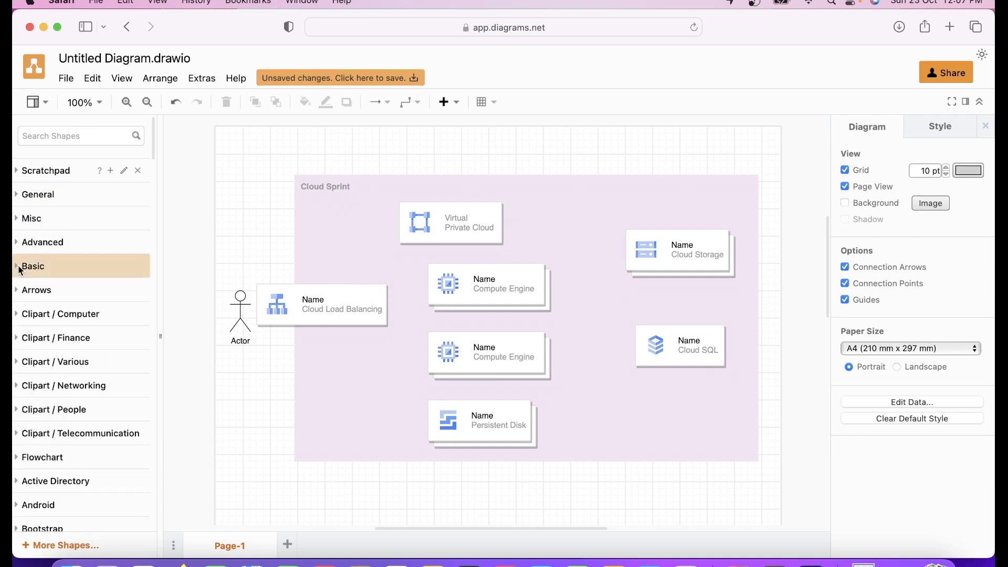
scroll(79, 399, "down", 15)
scroll(100, 436, "down", 8)
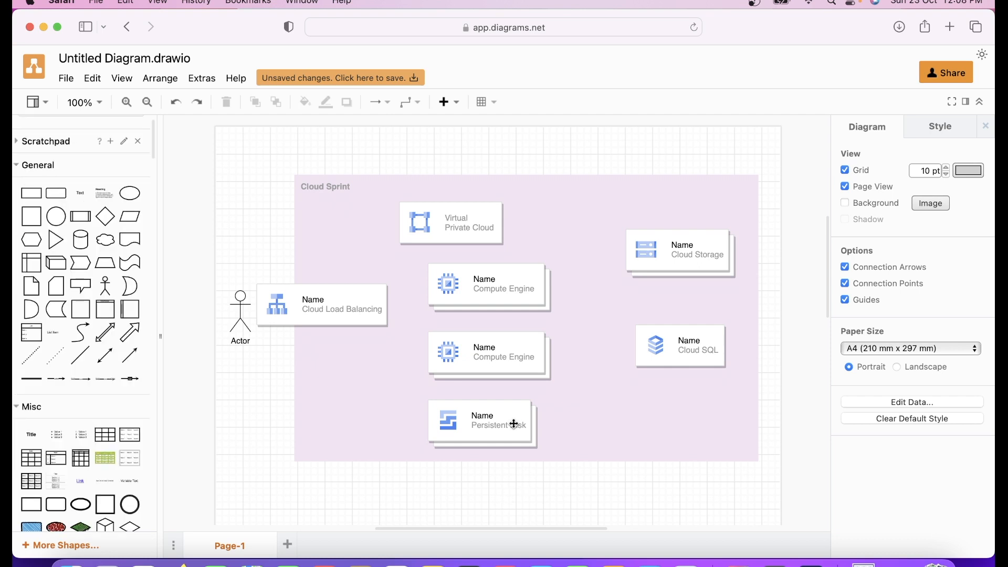
Step: Move the Actor further left, away from the Cloud Load Balancing card
left_click(308, 400)
left_click_drag(588, 528, 580, 528)
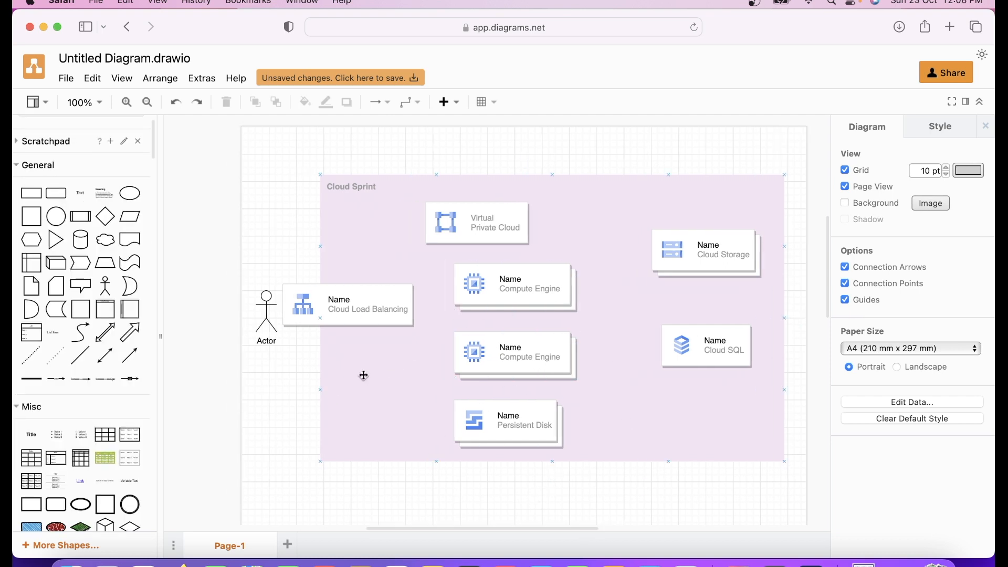
left_click(266, 317)
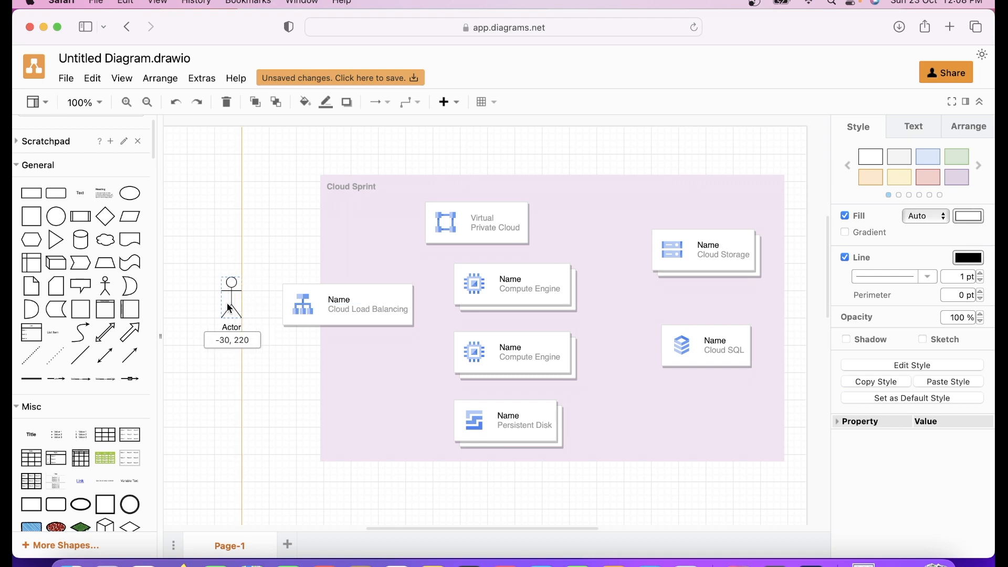